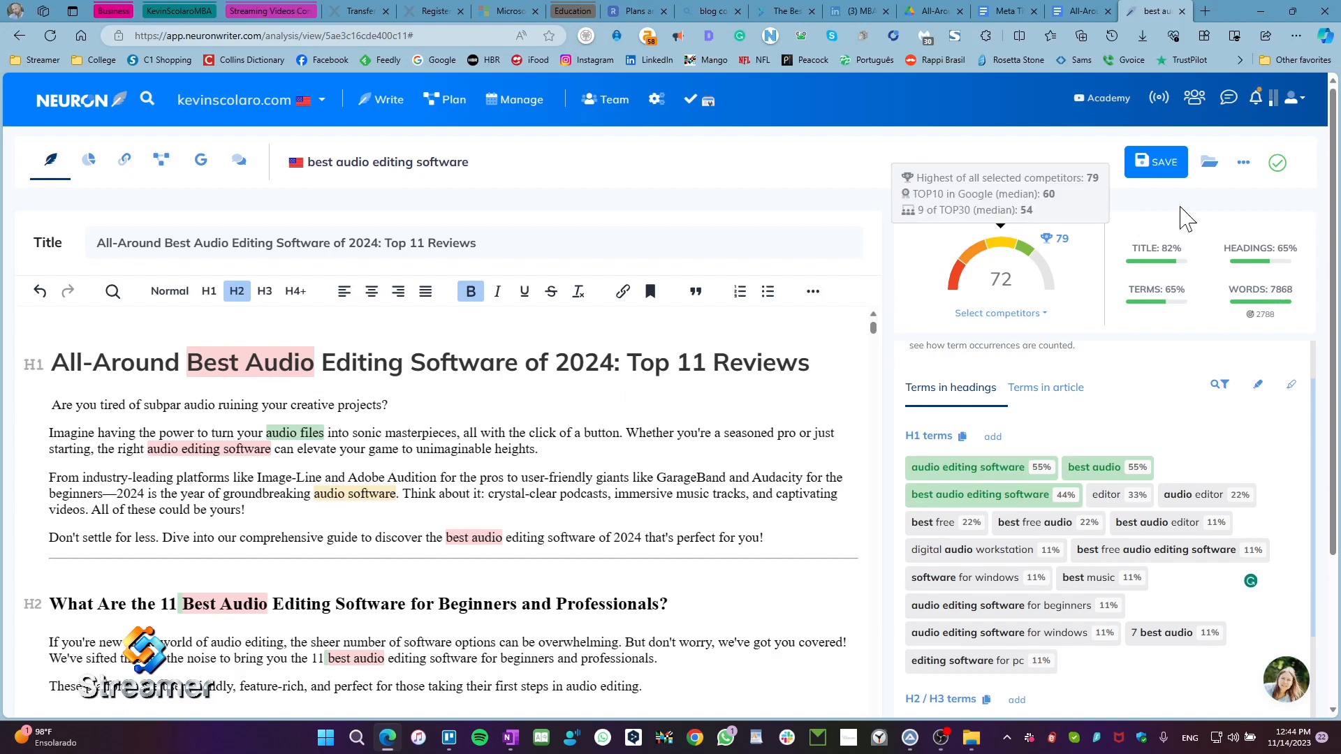
# Step: Review the export formats offered for the article's editor contents and close the choices without exporting
pyautogui.click(1243, 162)
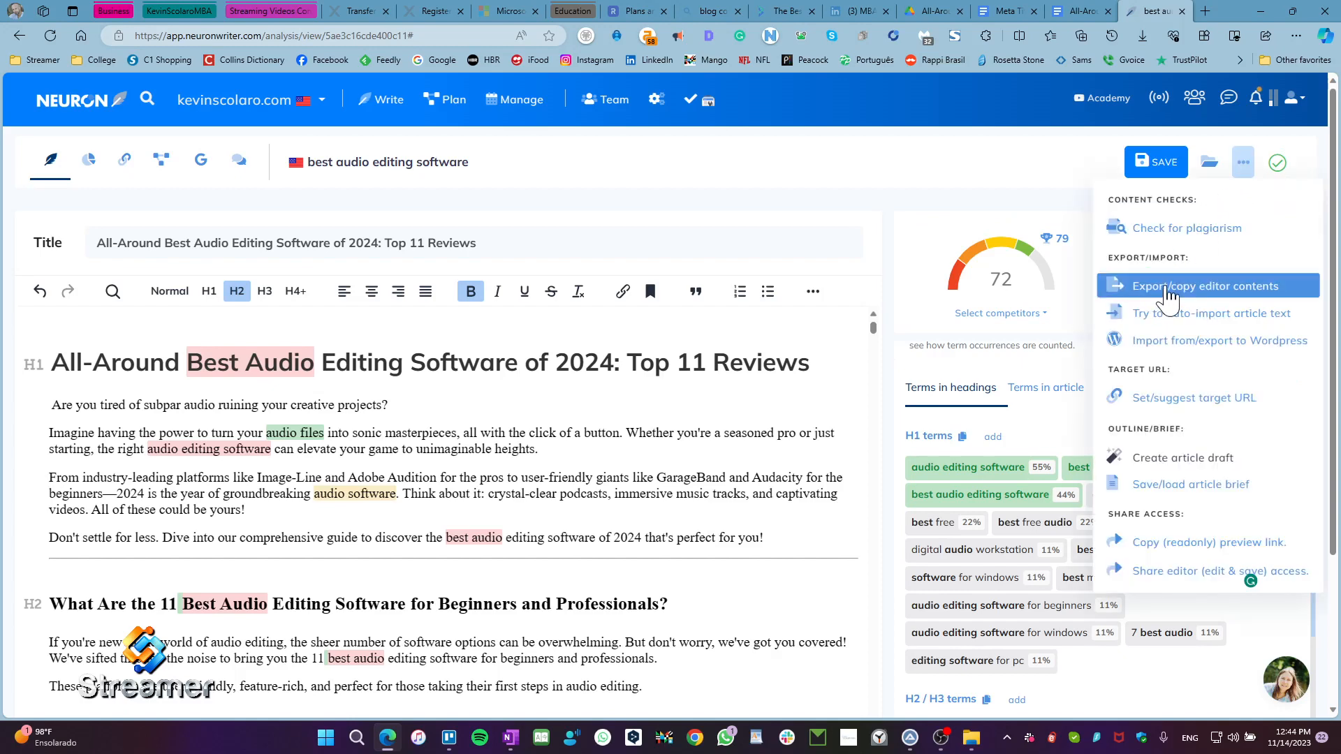
pyautogui.click(1168, 287)
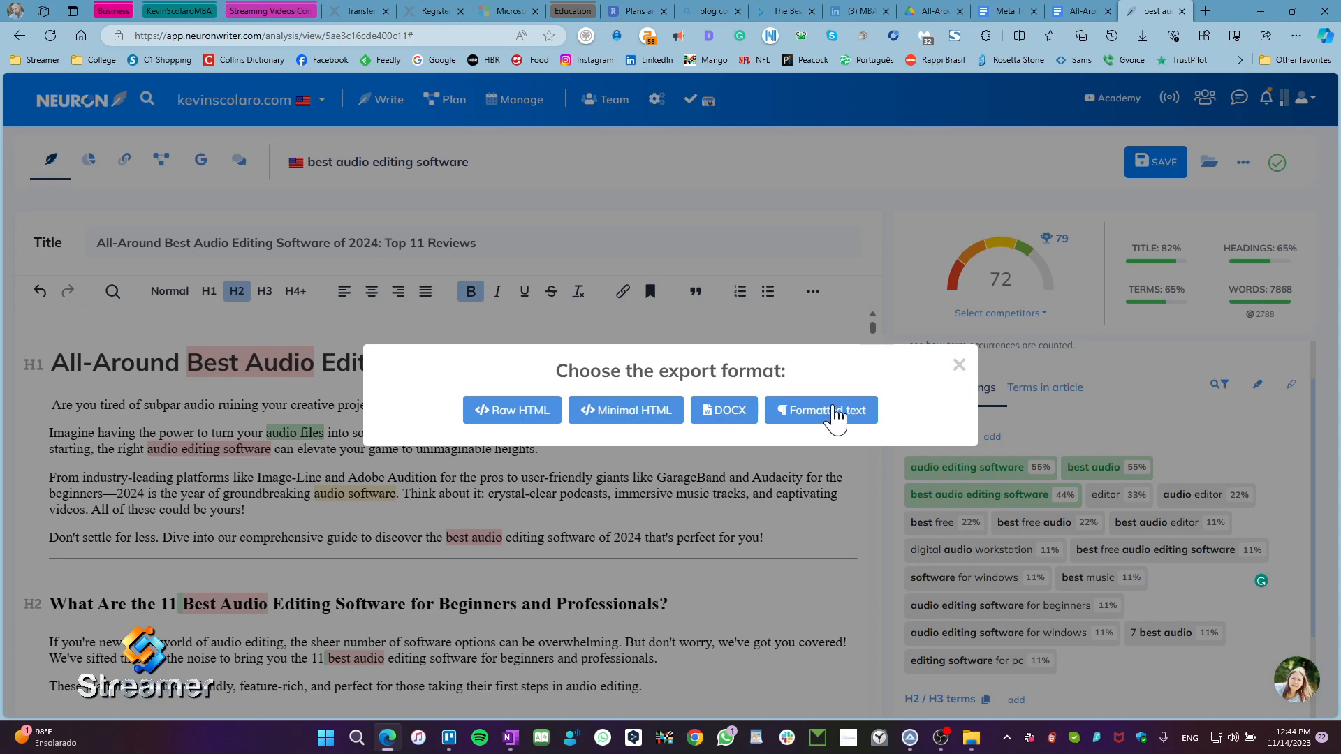
pyautogui.click(959, 365)
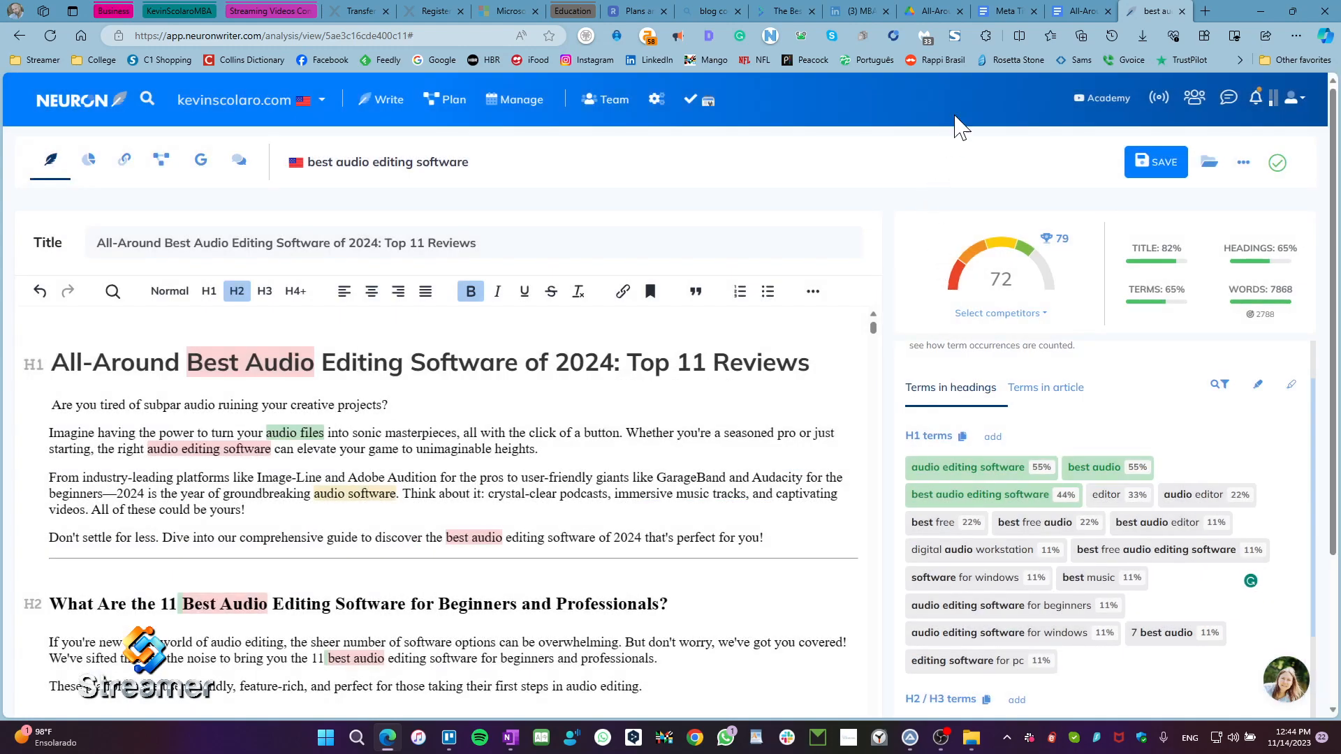
# Step: Switch to the Google Docs version of the article and review its meta title and meta description
pyautogui.click(1006, 11)
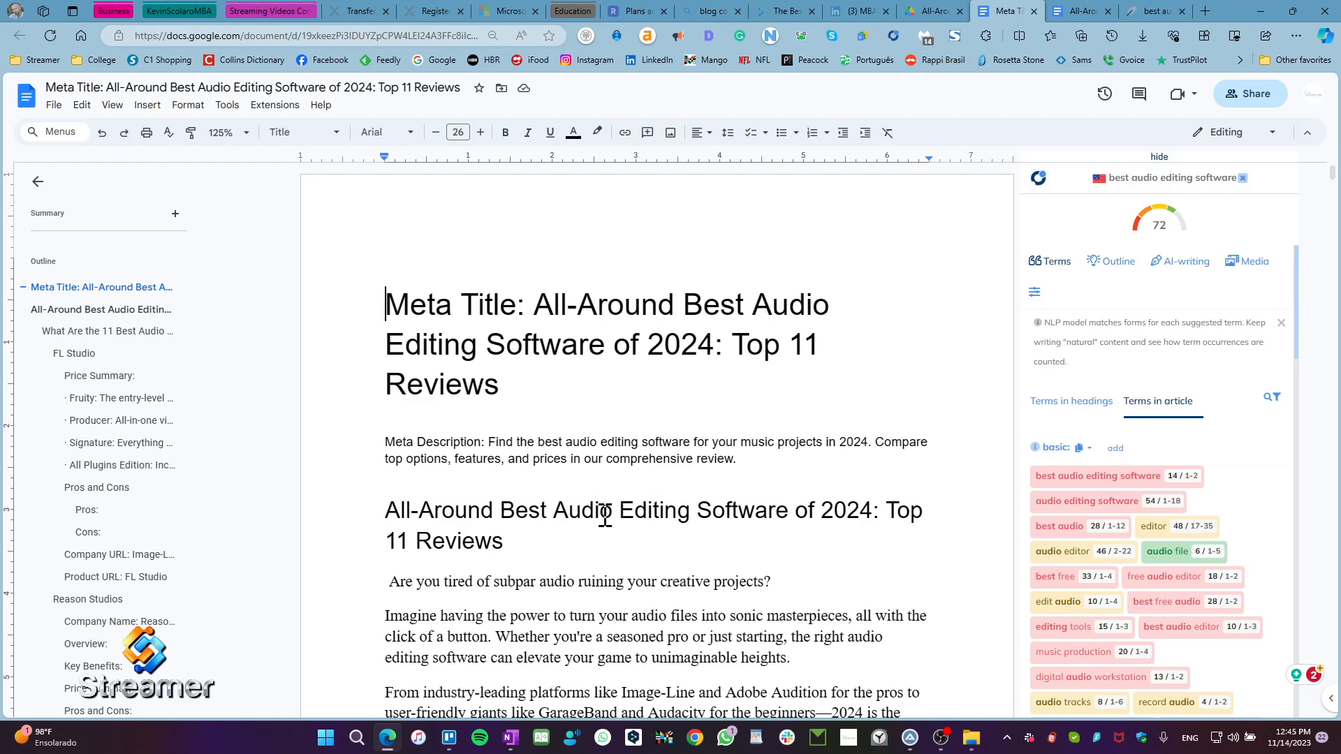
pyautogui.keyDown('shift'); pyautogui.click(738, 459); pyautogui.keyUp('shift')
pyautogui.click(901, 299)
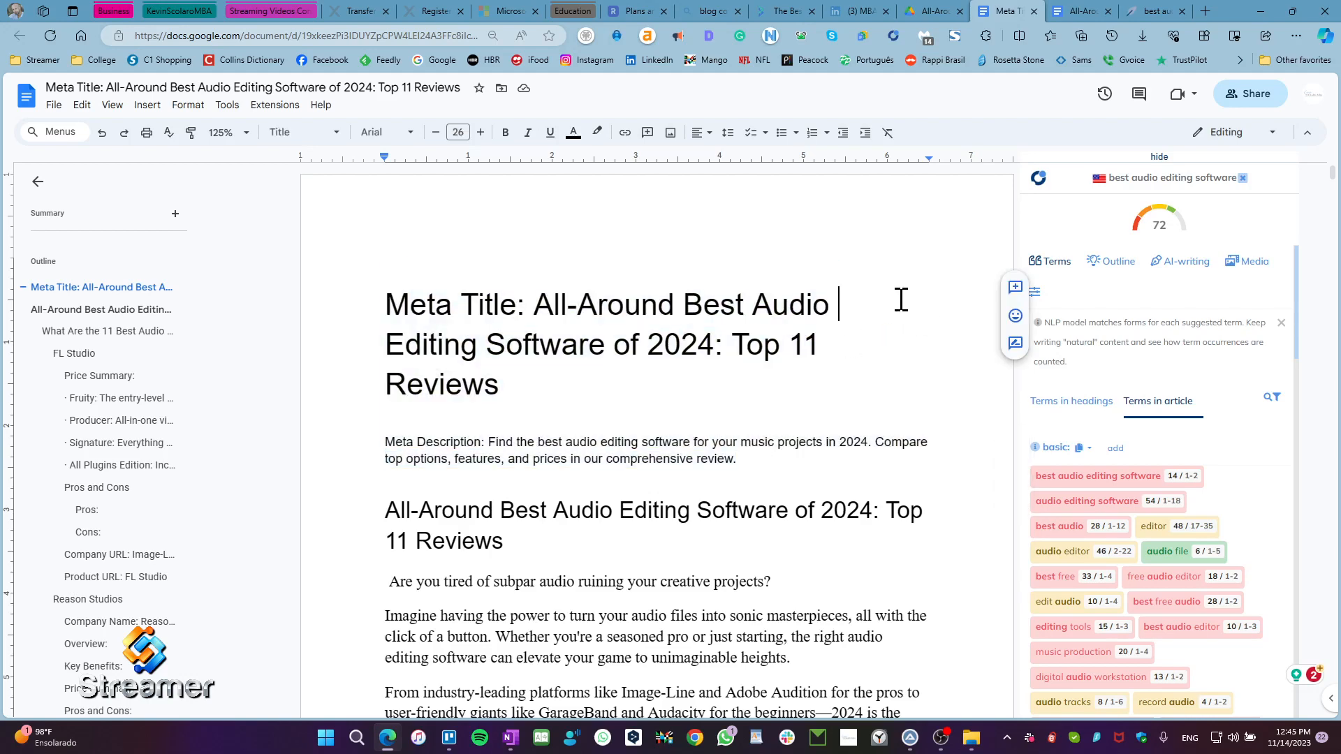
# Step: Return to the NeuronWriter article, open its title and description settings, and review the text of both fields
pyautogui.click(1146, 13)
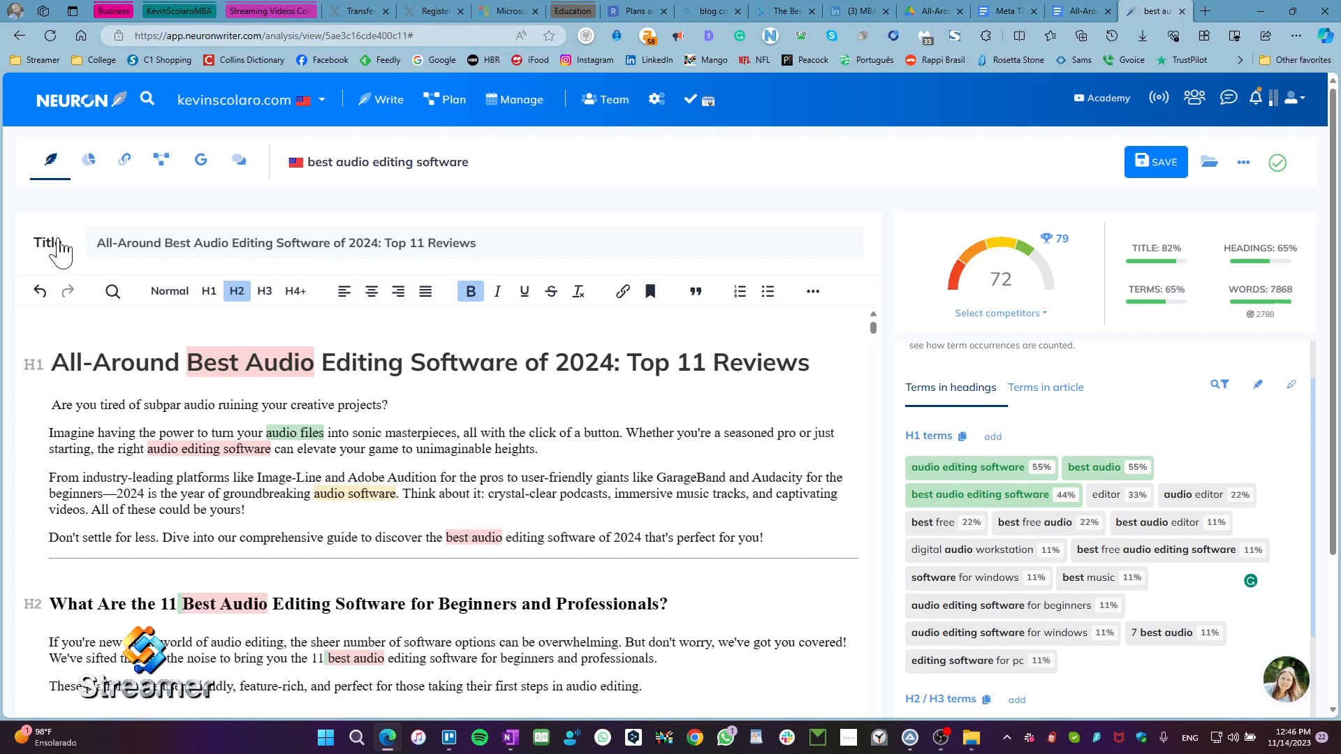
pyautogui.click(372, 256)
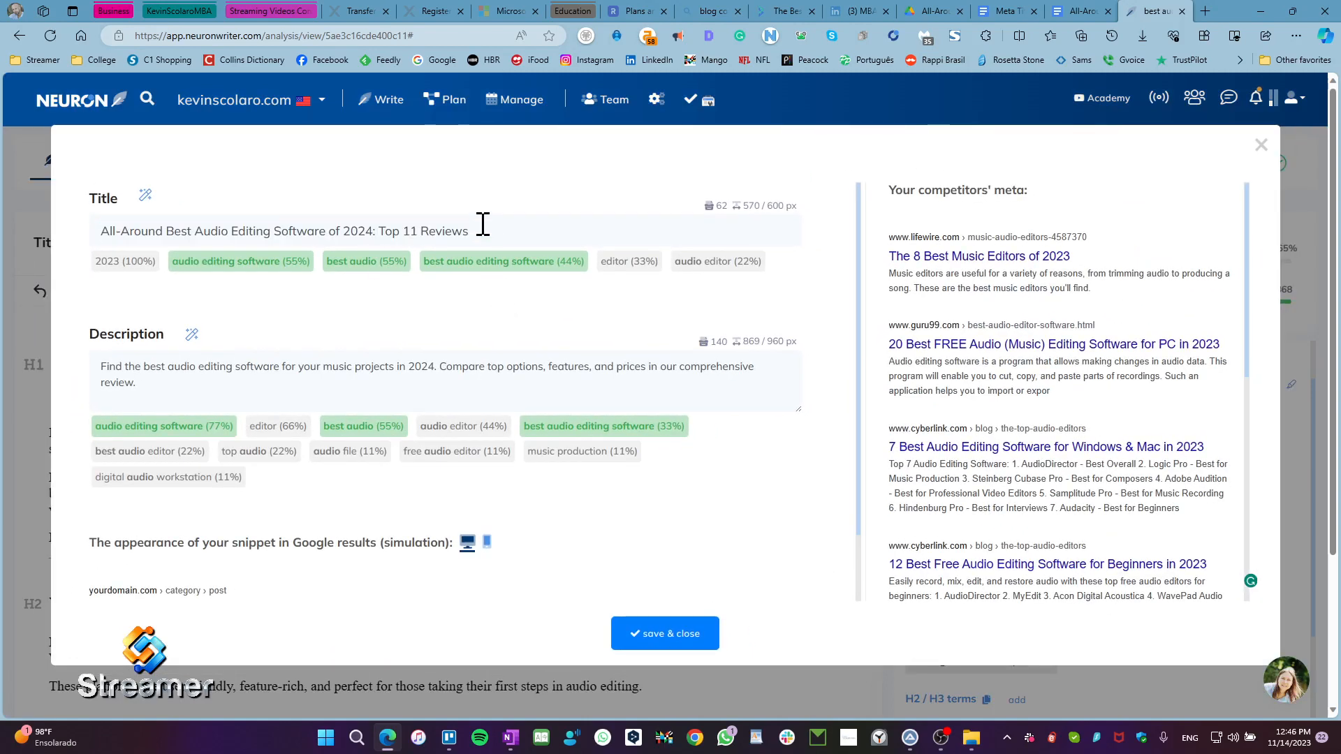
pyautogui.moveTo(463, 228); pyautogui.dragTo(61, 233)
pyautogui.click(397, 323)
pyautogui.moveTo(171, 391); pyautogui.dragTo(72, 365)
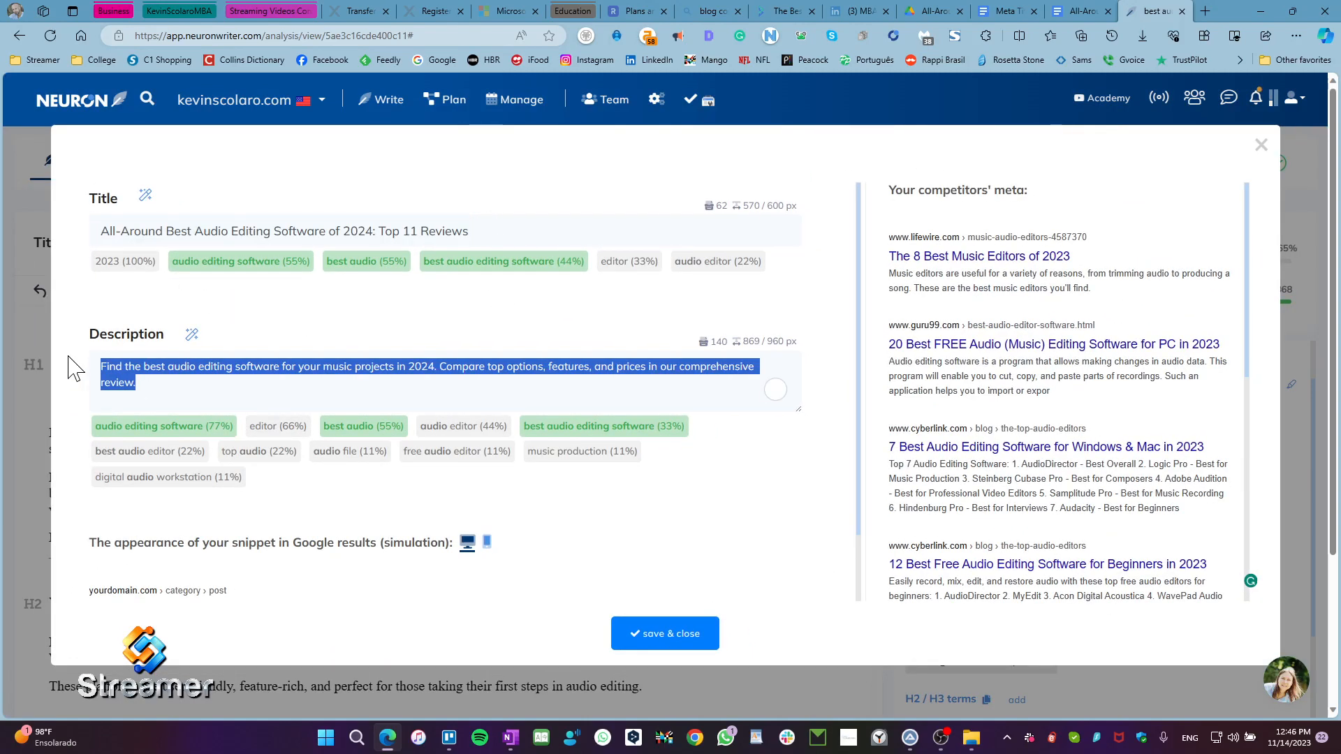
pyautogui.click(397, 335)
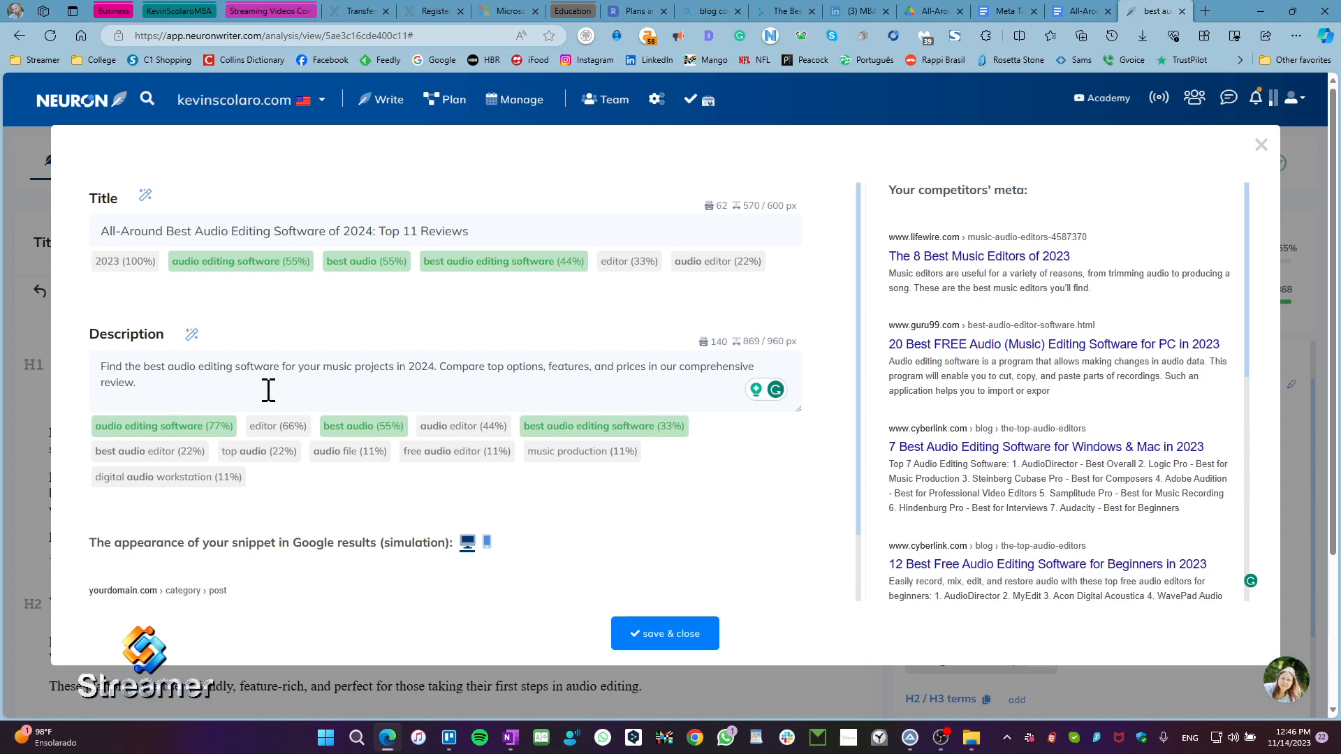
pyautogui.moveTo(153, 389); pyautogui.dragTo(79, 357)
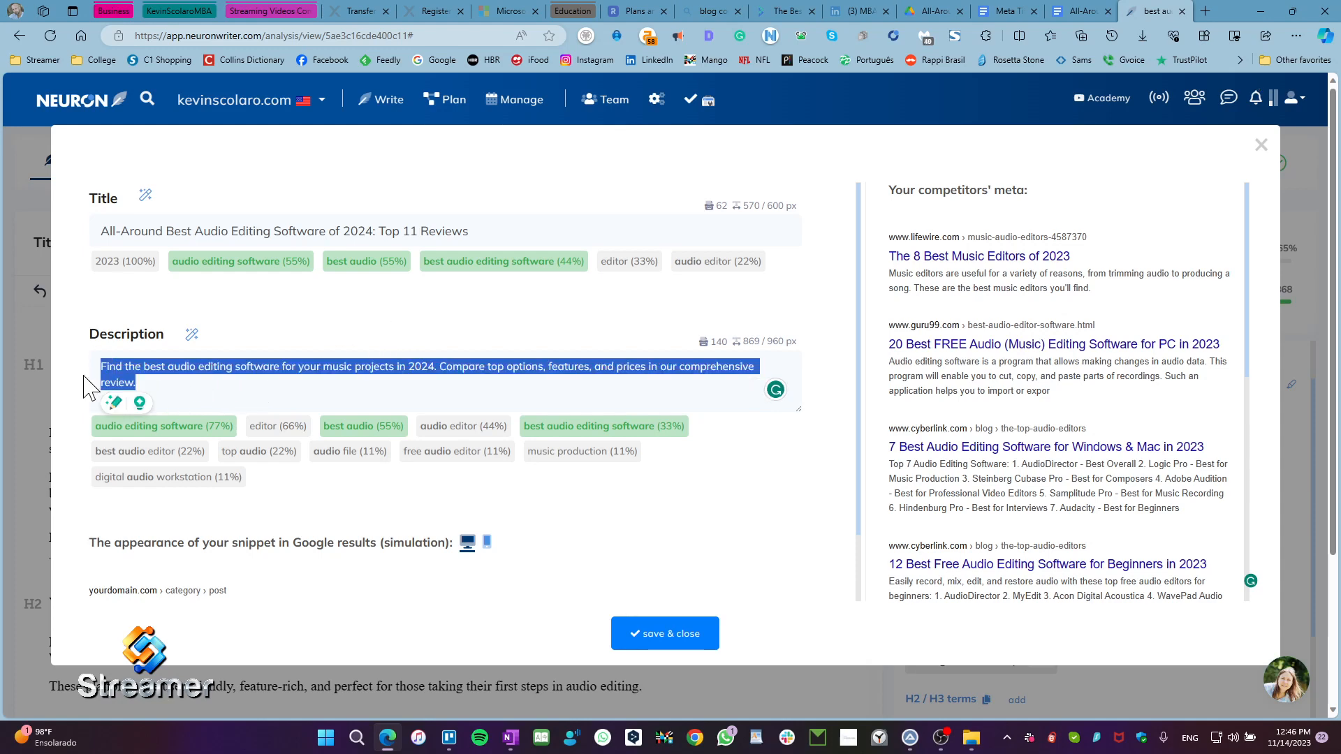
pyautogui.click(408, 334)
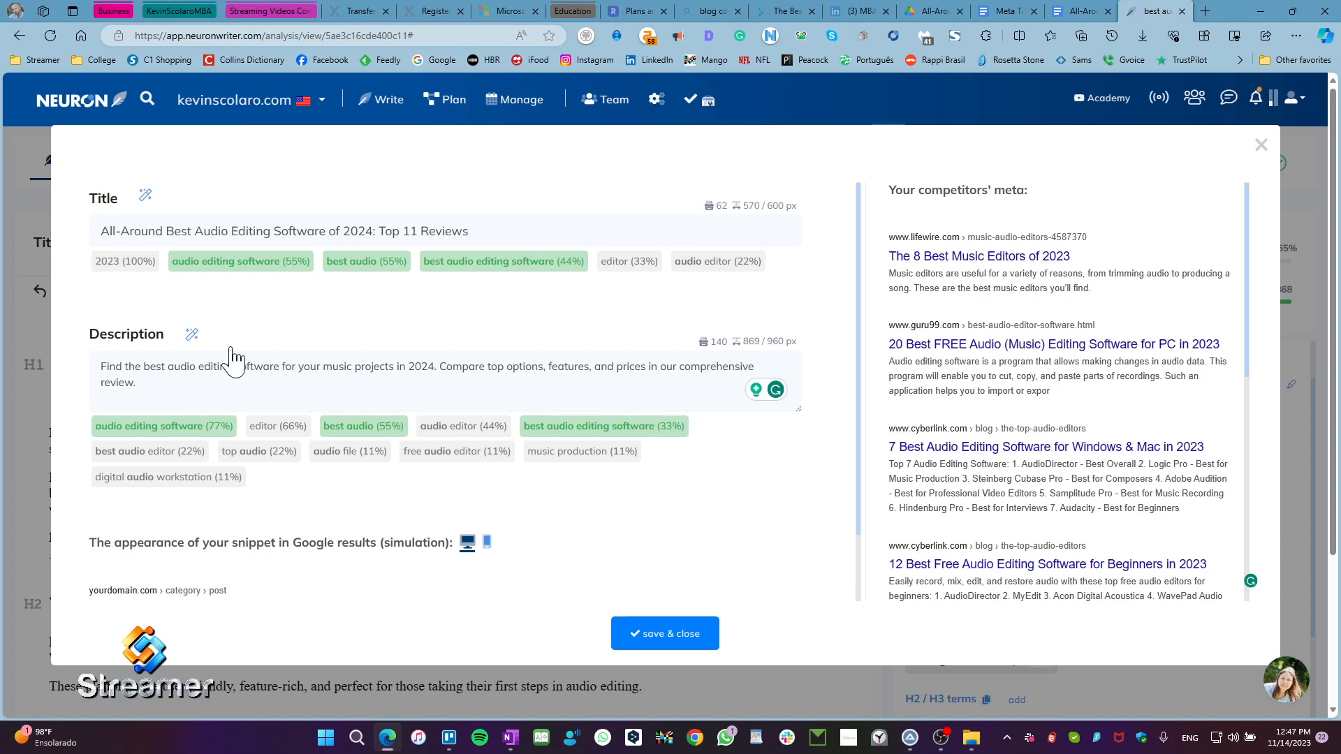
pyautogui.moveTo(505, 223); pyautogui.dragTo(78, 234)
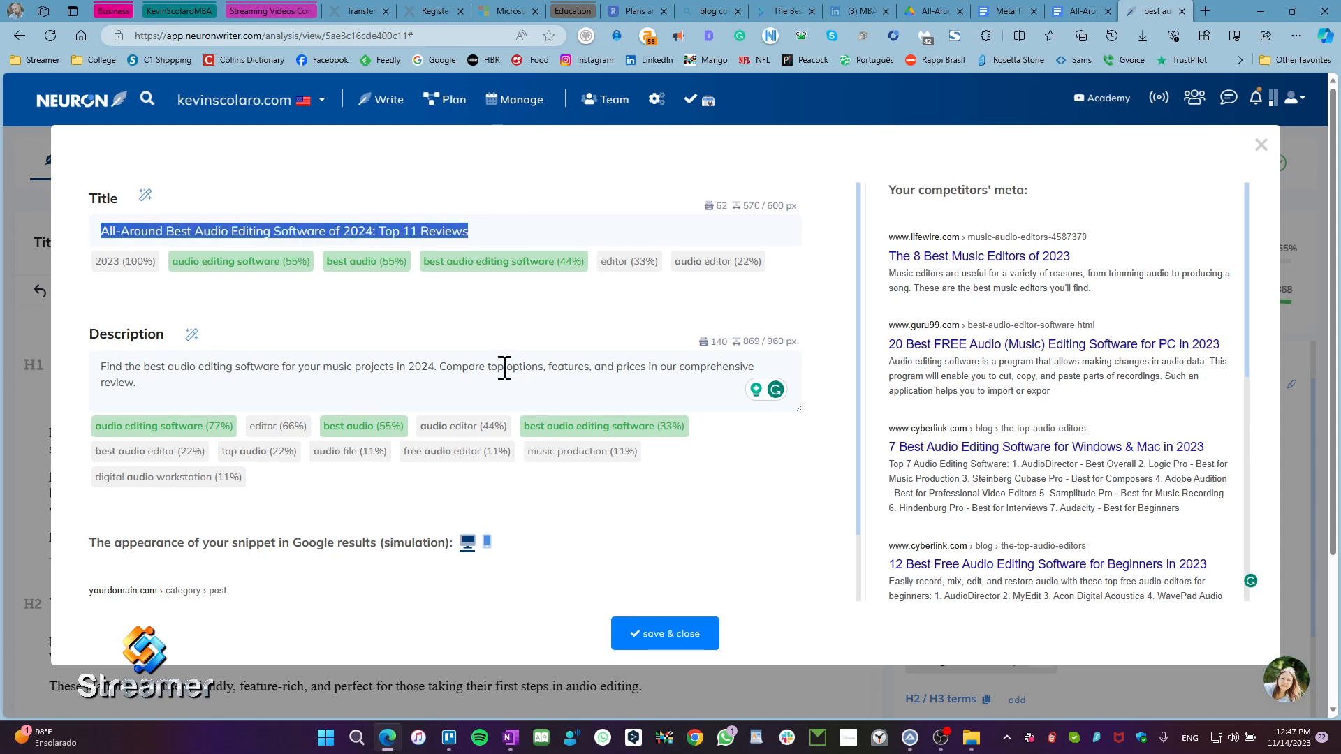
# Step: Switch to the Google Docs article and examine the "Meta Title:" label and the title text following it
pyautogui.click(1006, 11)
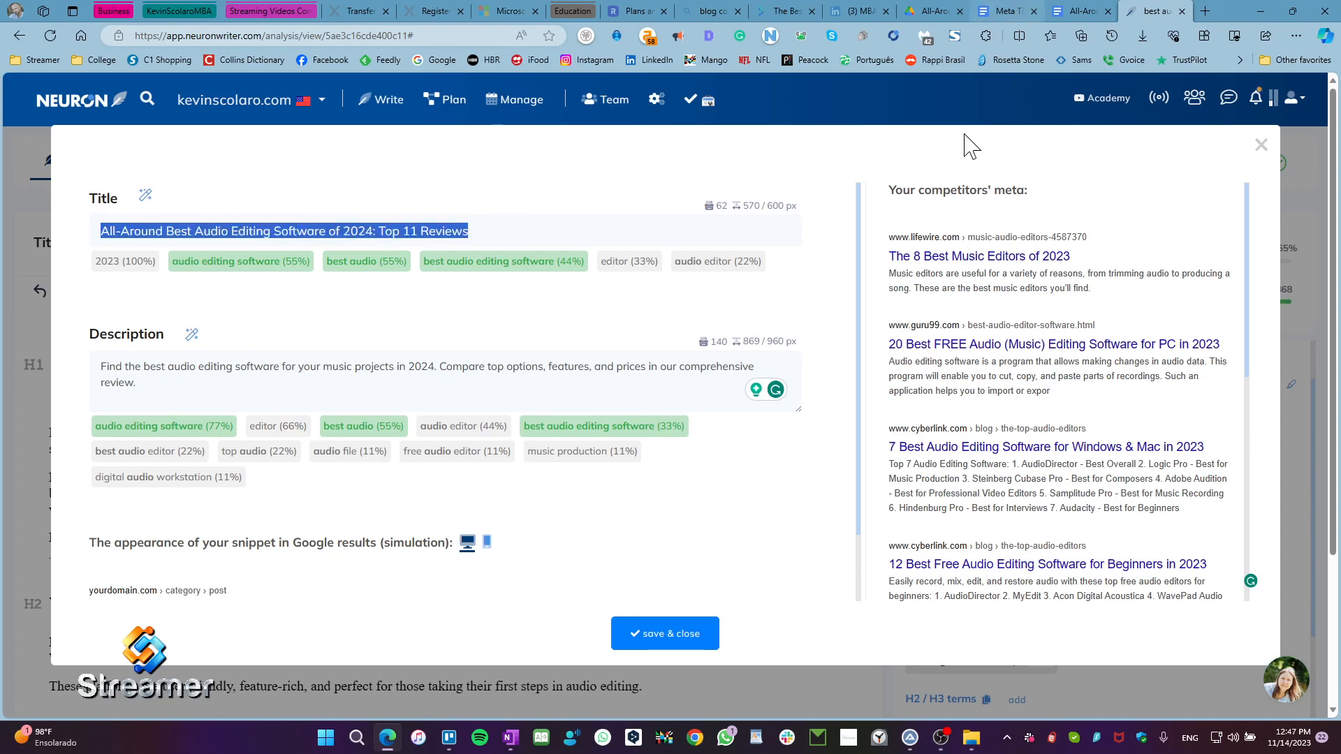
pyautogui.moveTo(515, 396); pyautogui.dragTo(350, 312)
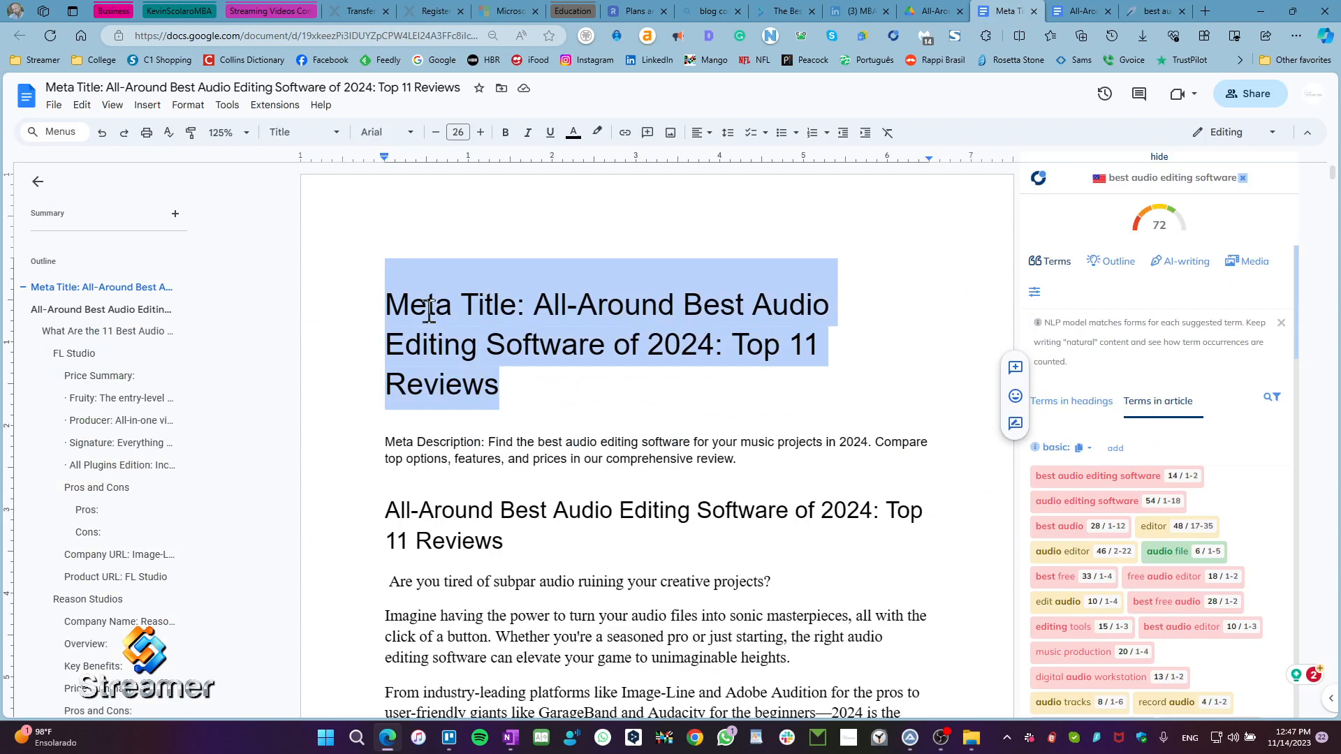
pyautogui.click(407, 306)
pyautogui.moveTo(533, 305); pyautogui.dragTo(377, 308)
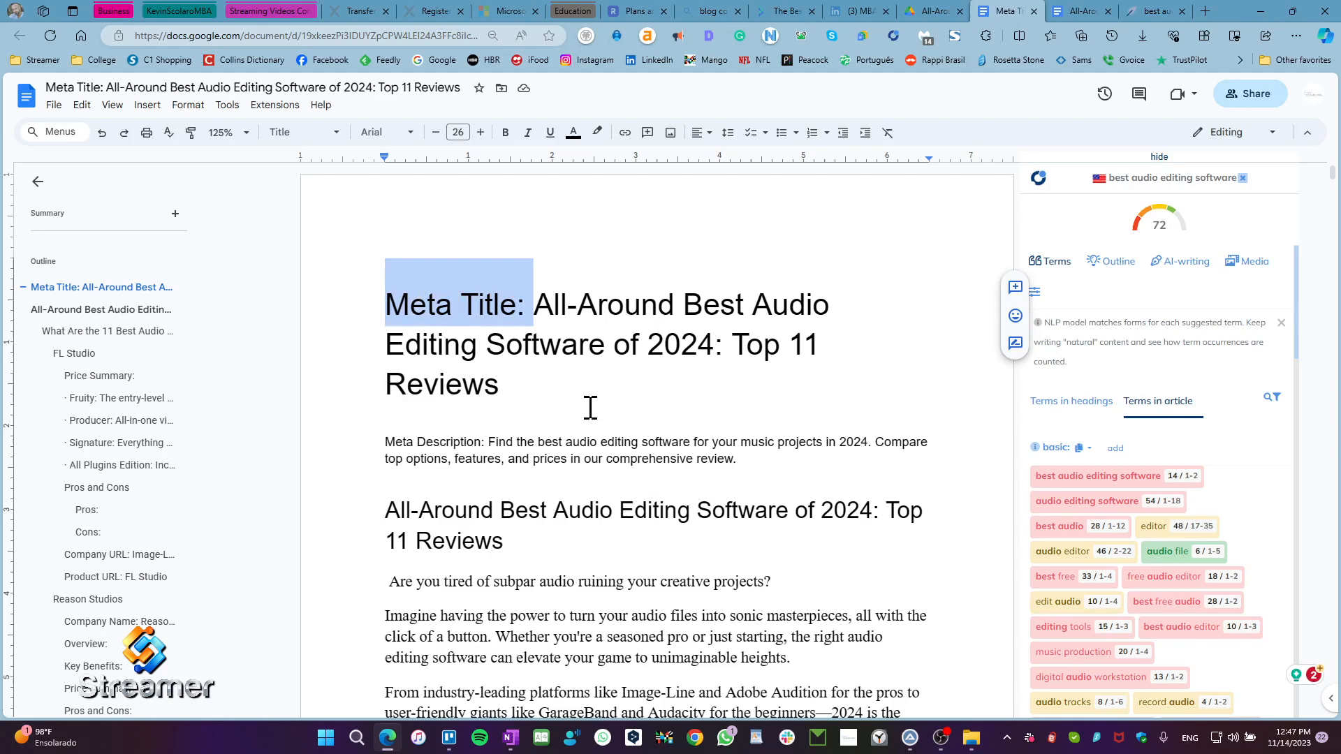
pyautogui.click(518, 388)
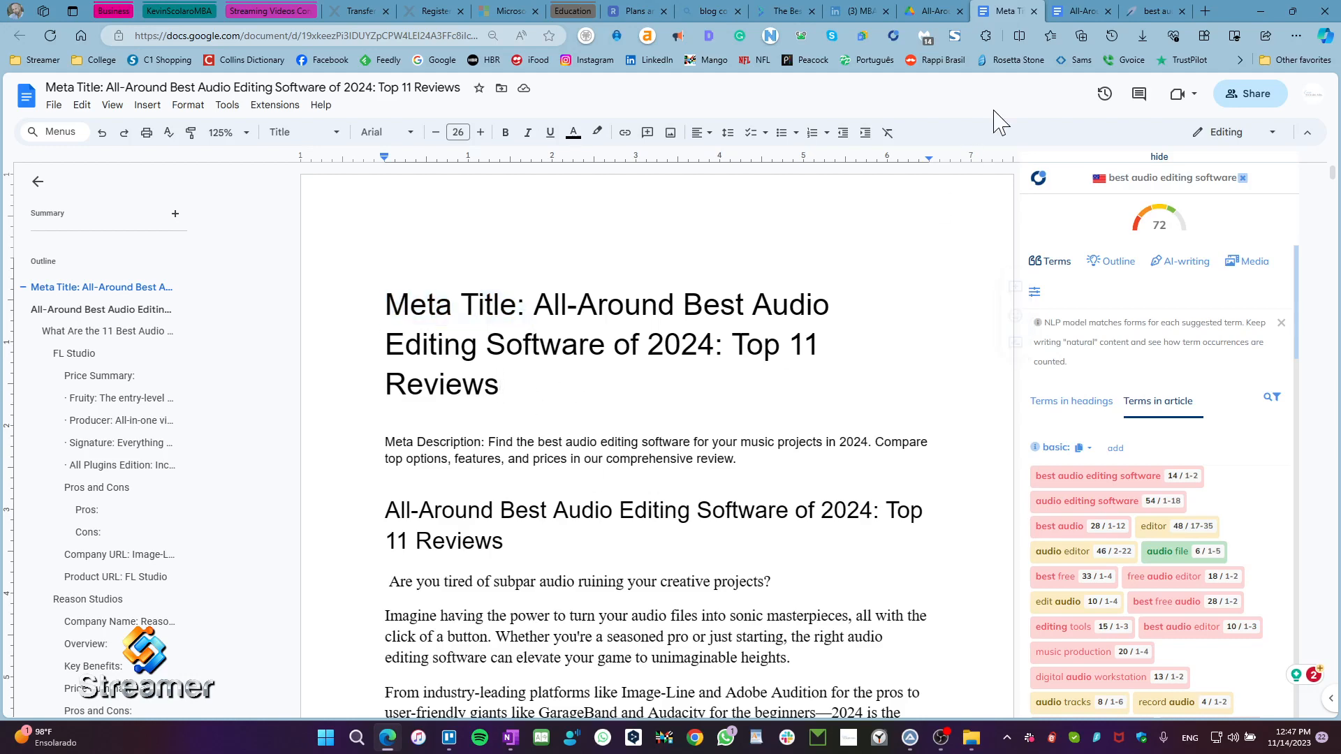
# Step: Compare the description in NeuronWriter with the paragraph labelled "Meta Description:" in the Google Docs article
pyautogui.click(1152, 12)
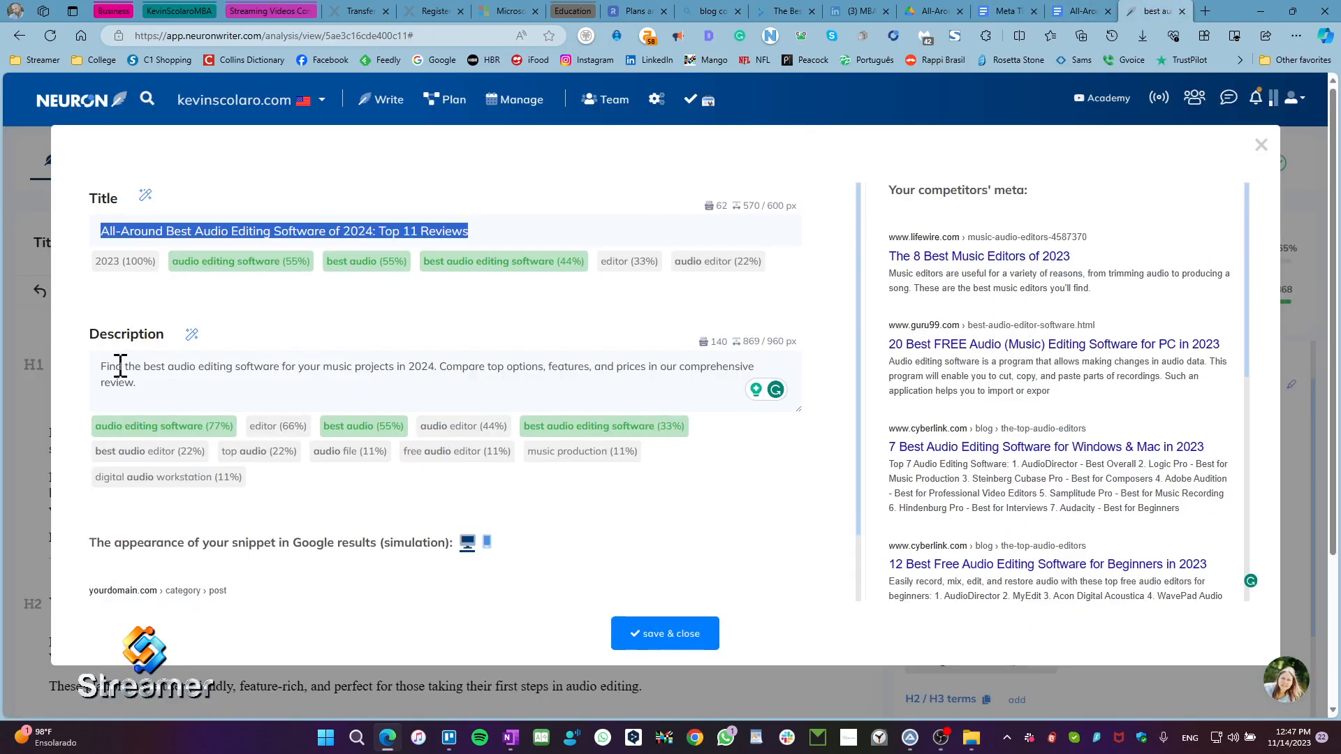
pyautogui.tripleClick(146, 393)
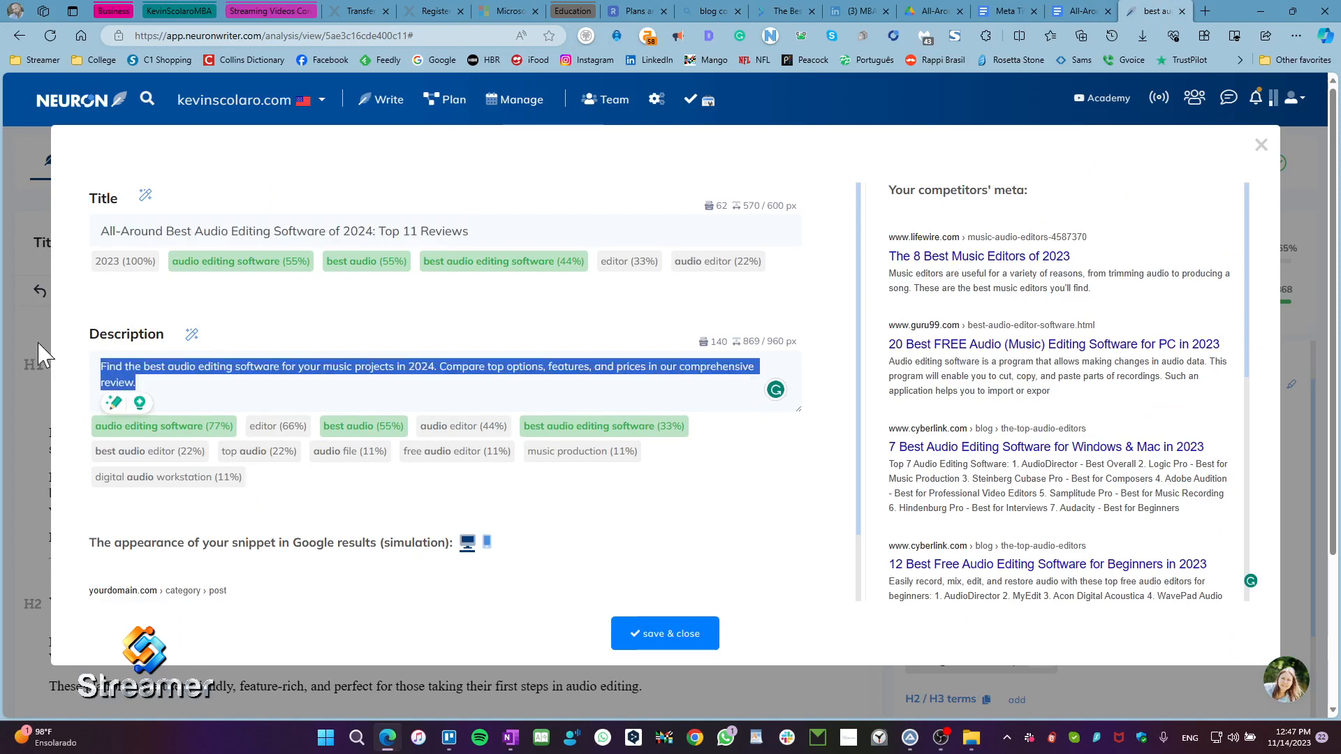
pyautogui.click(754, 307)
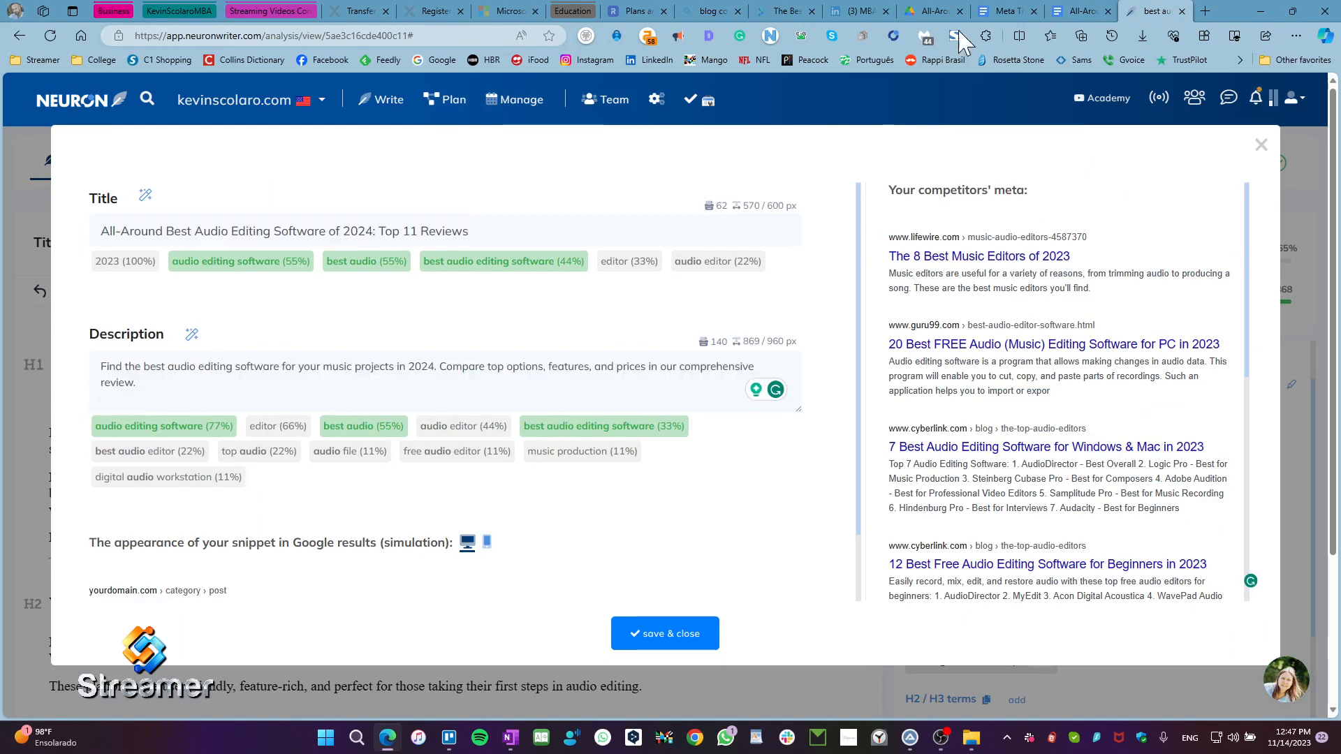
pyautogui.click(1023, 11)
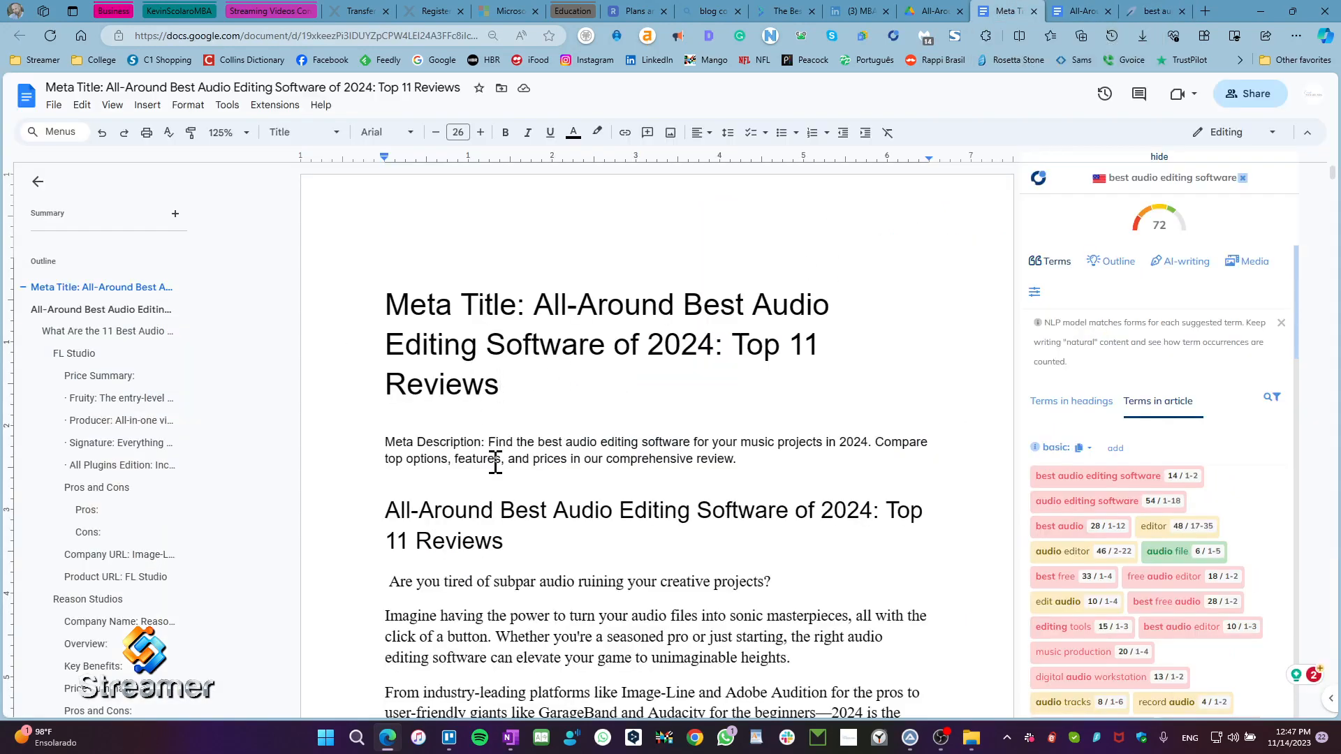
pyautogui.moveTo(489, 444); pyautogui.dragTo(357, 438)
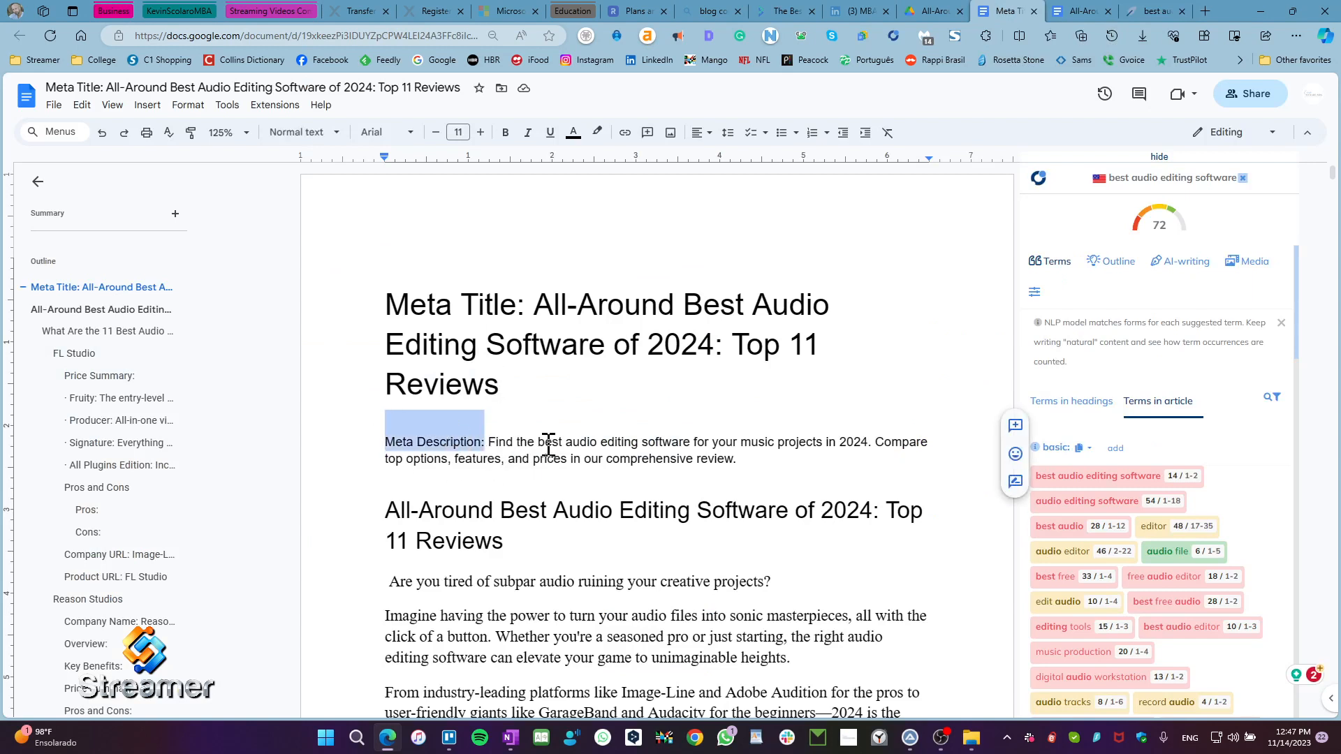
pyautogui.click(752, 466)
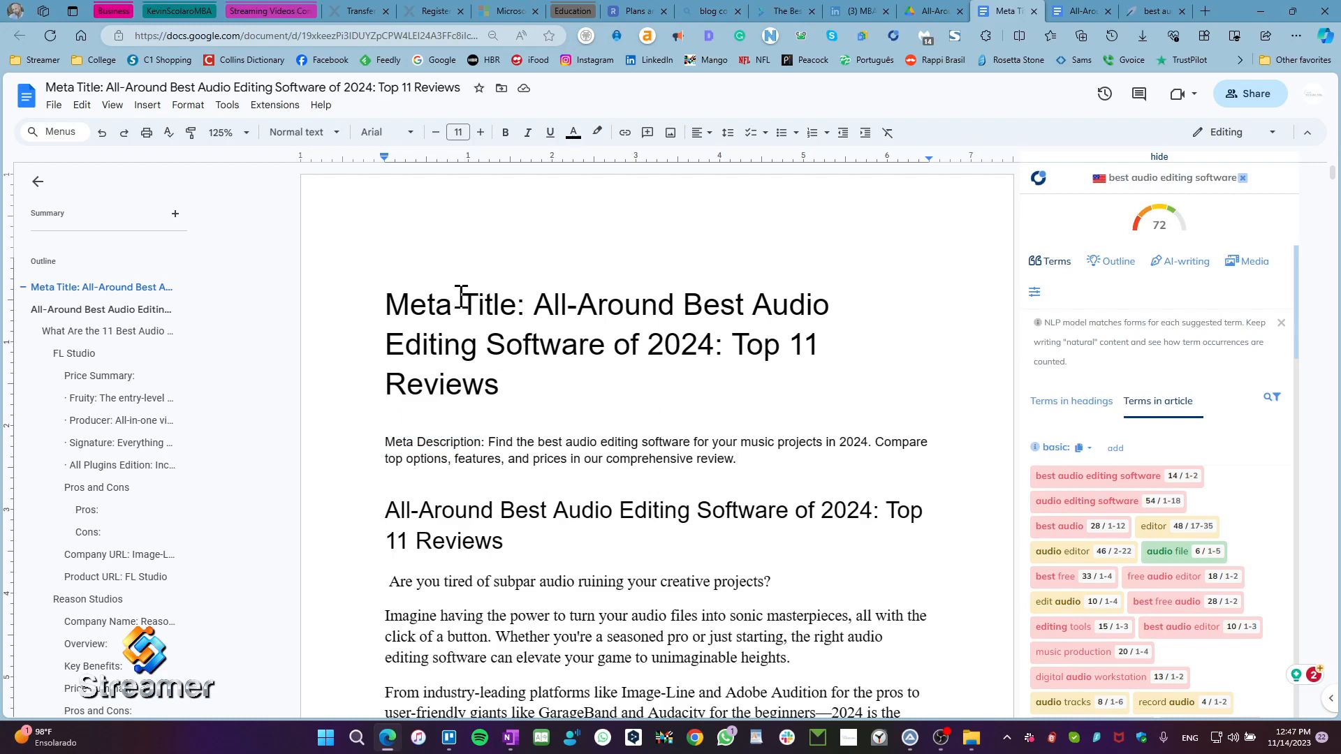
# Step: Review the meta title and full meta description passages above the main heading of the document
pyautogui.moveTo(461, 303); pyautogui.dragTo(514, 407)
pyautogui.click(563, 444)
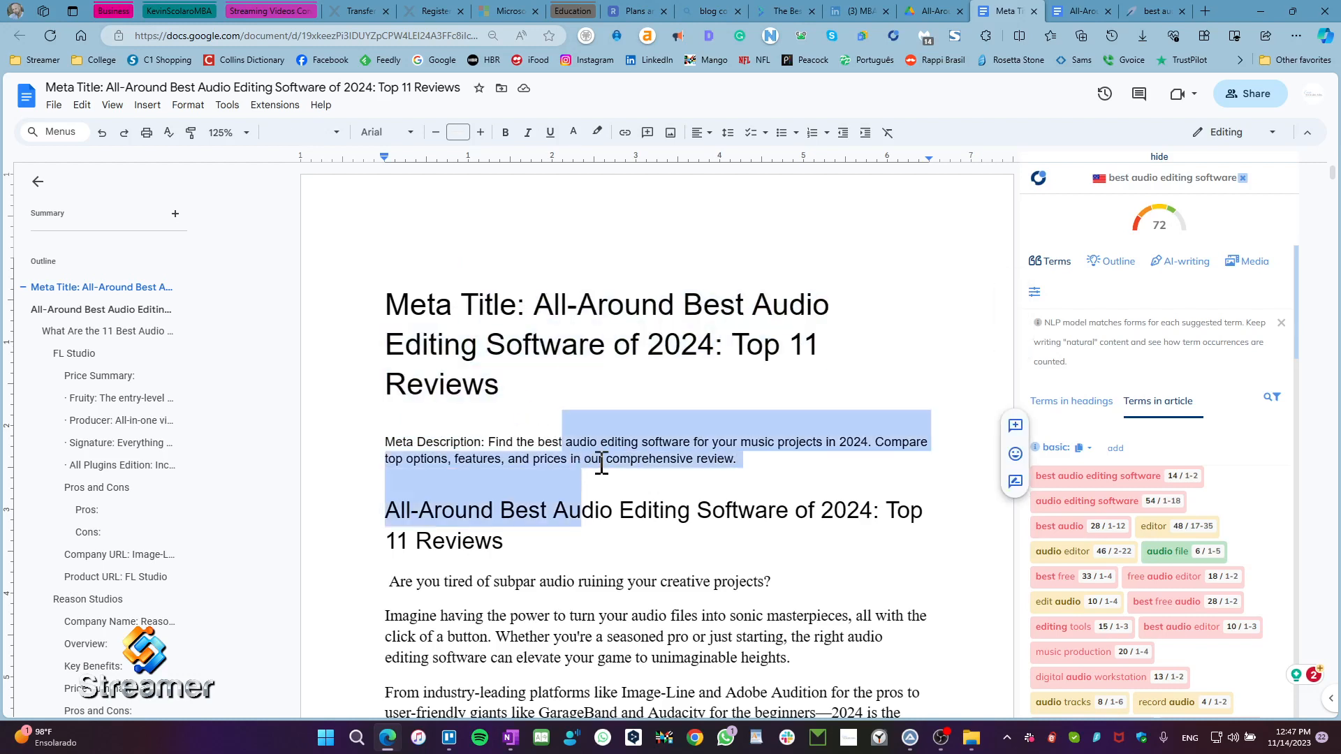
pyautogui.click(738, 441)
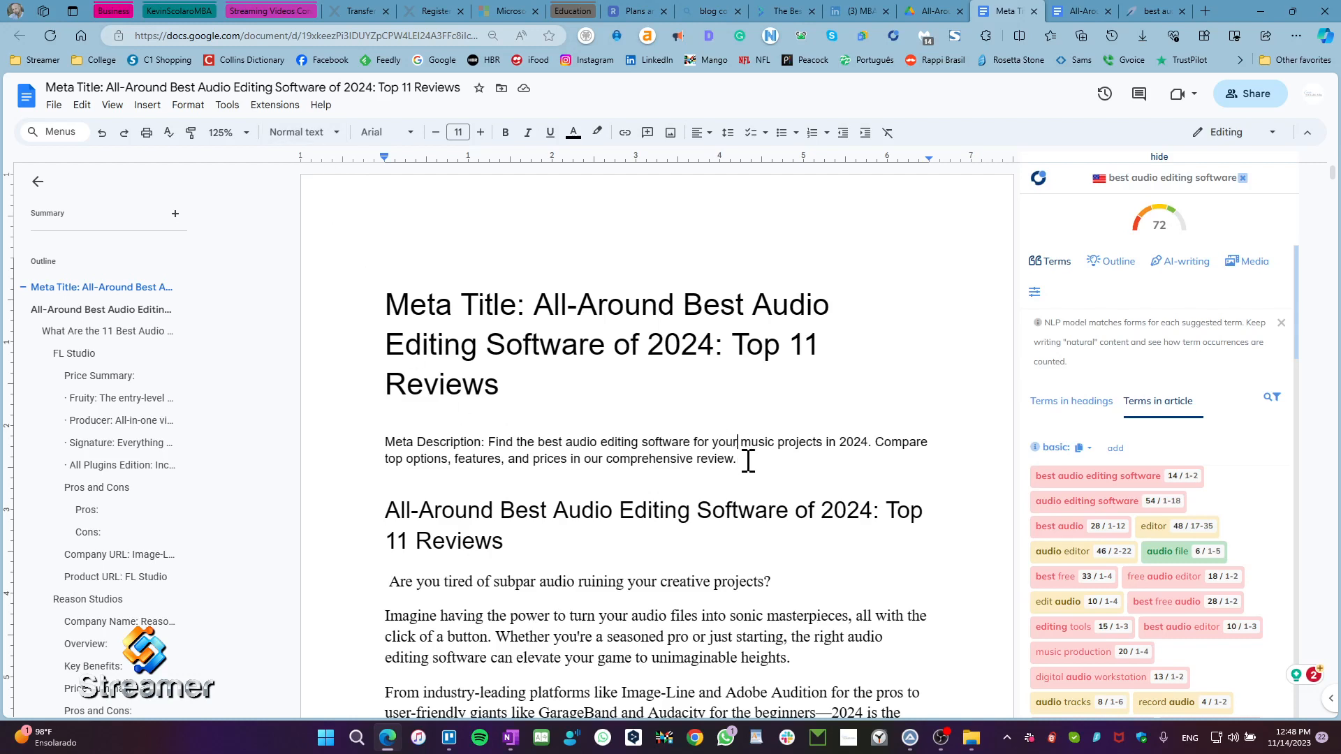
pyautogui.moveTo(746, 459); pyautogui.dragTo(330, 431)
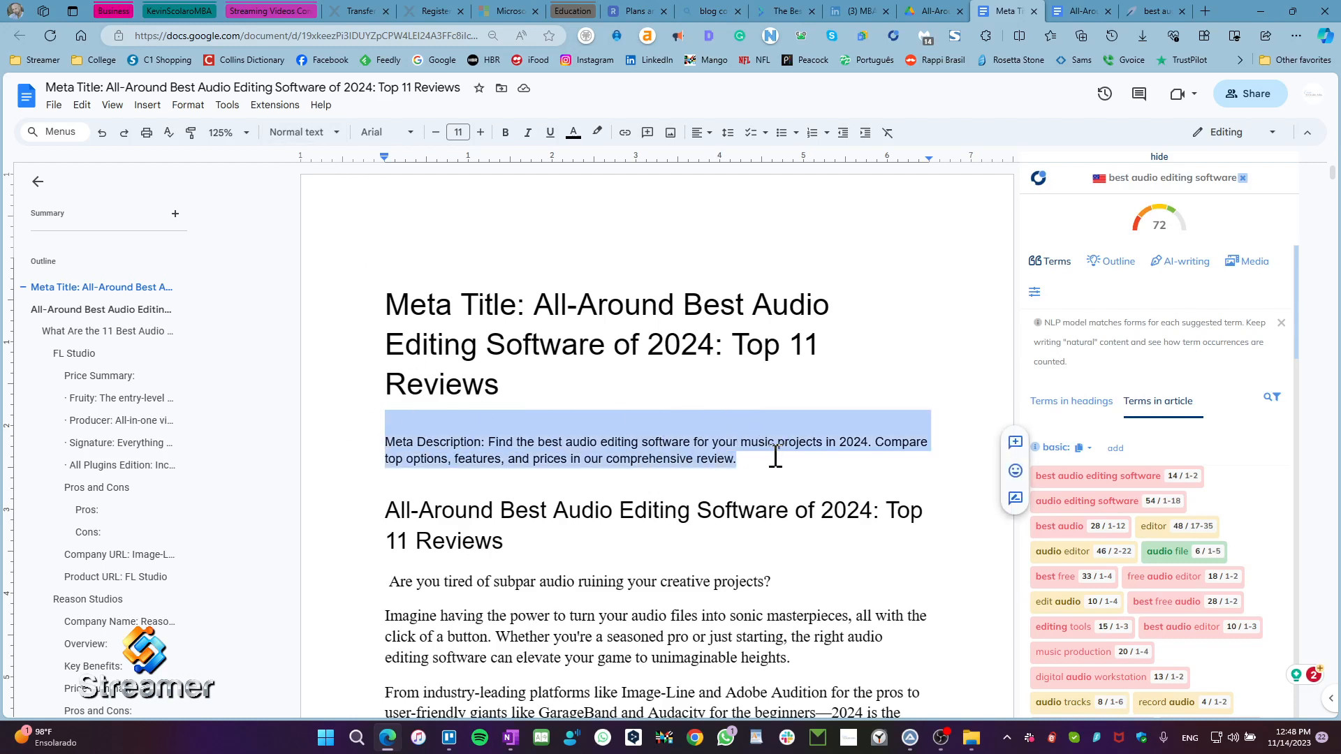
pyautogui.click(746, 459)
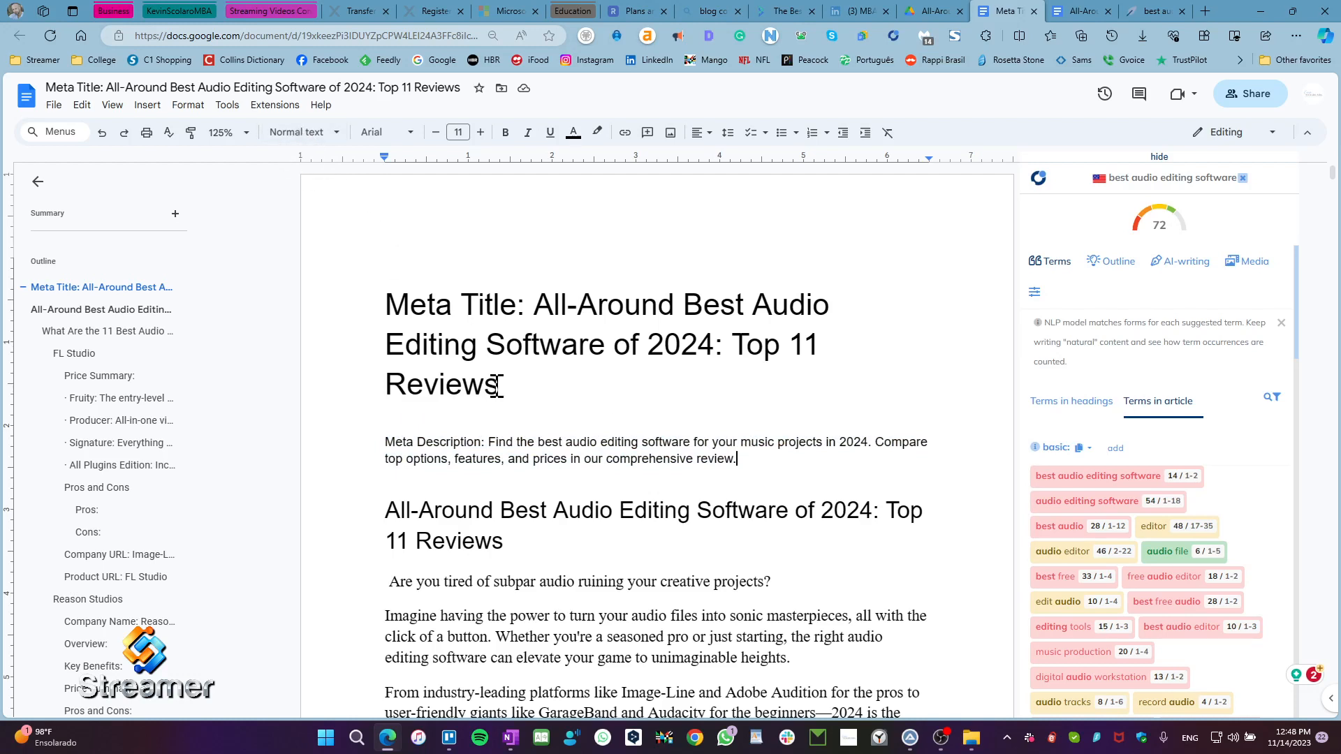
# Step: Check which paragraph style is applied to the "Meta Title" line, leaving the style as it is
pyautogui.moveTo(498, 386); pyautogui.dragTo(389, 311)
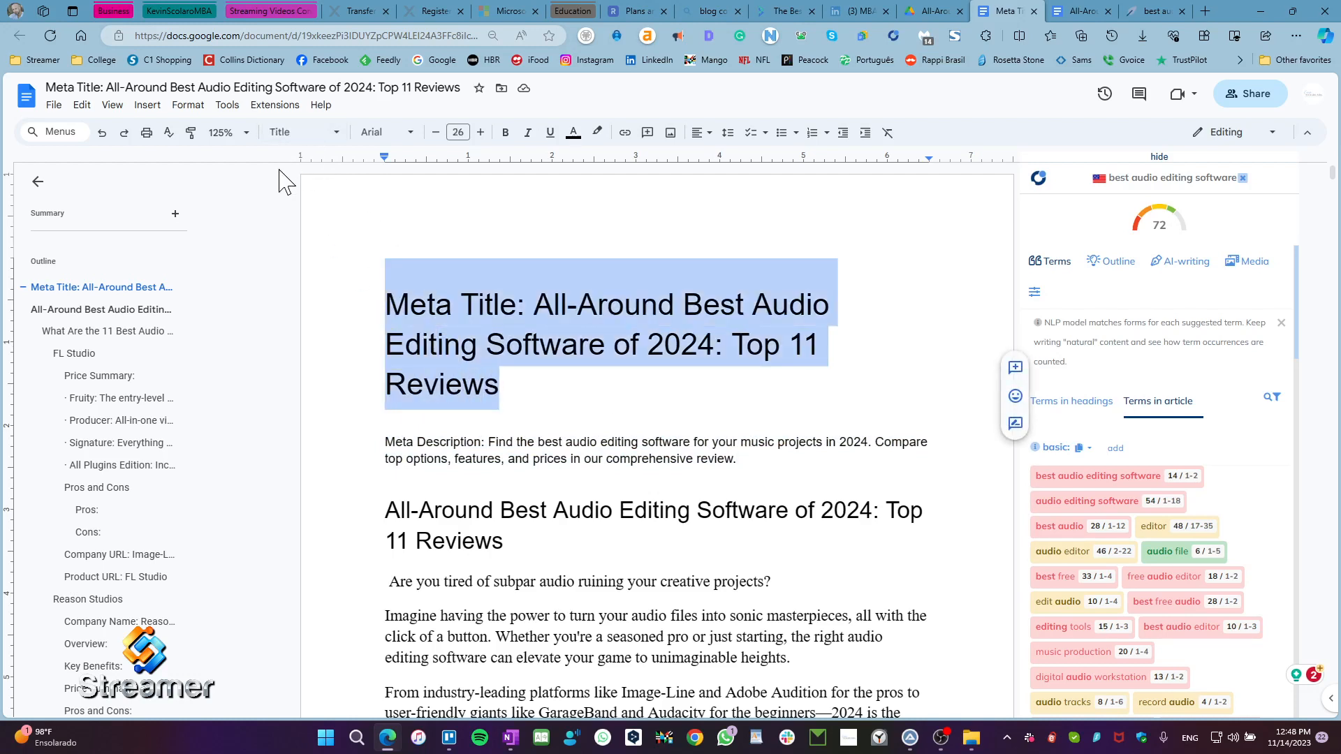
pyautogui.click(320, 136)
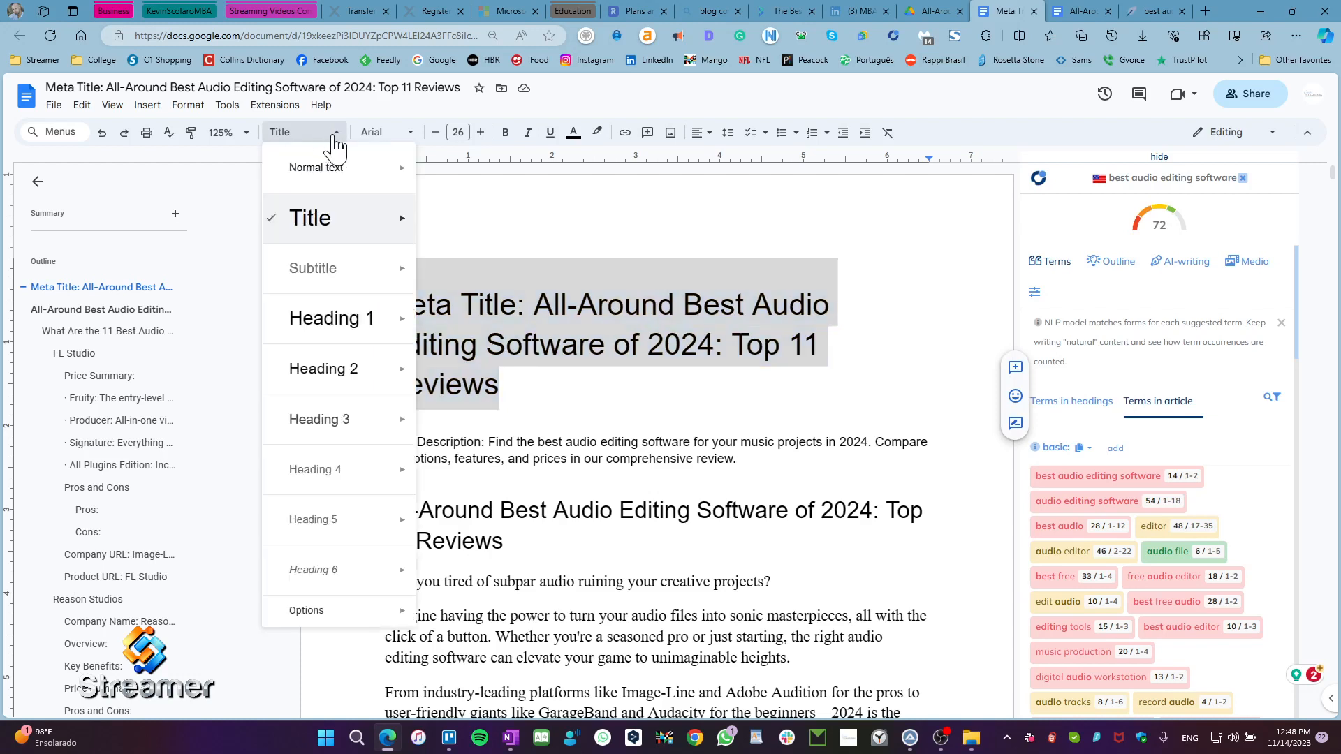
pyautogui.moveTo(338, 232)
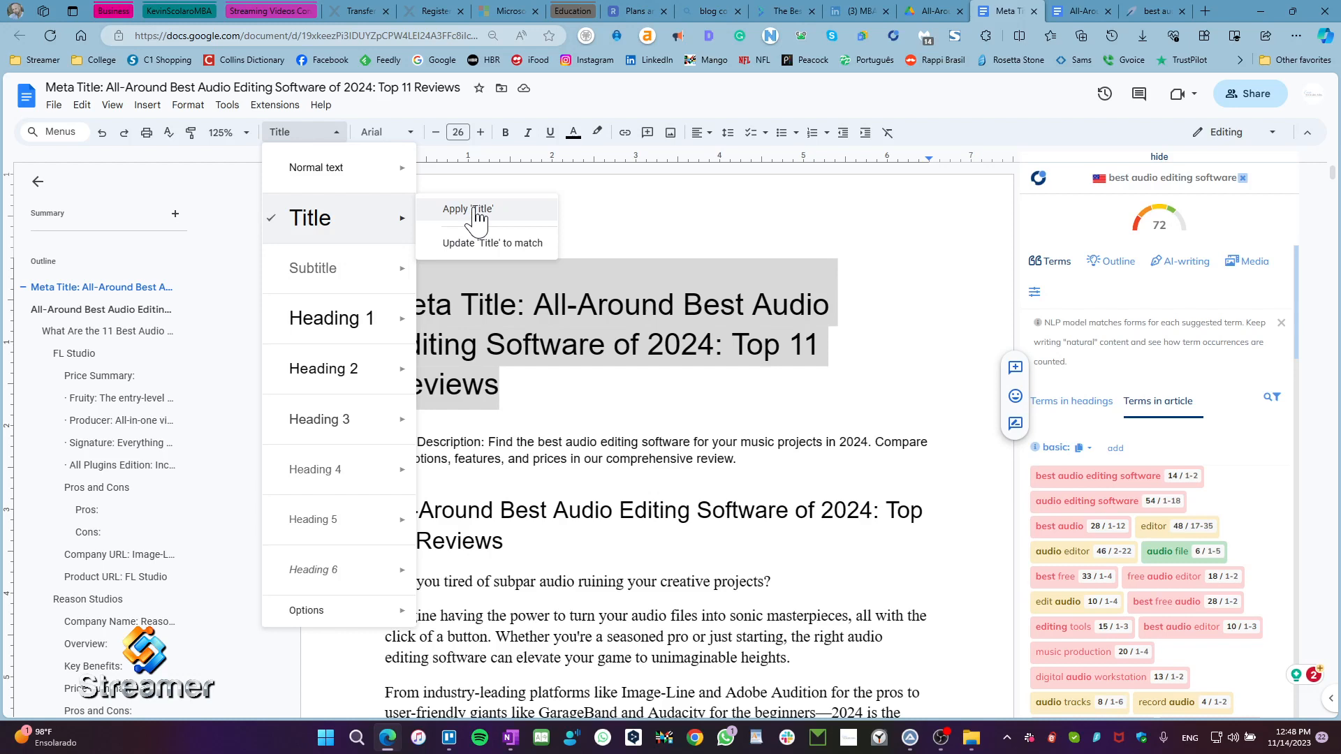
pyautogui.click(523, 382)
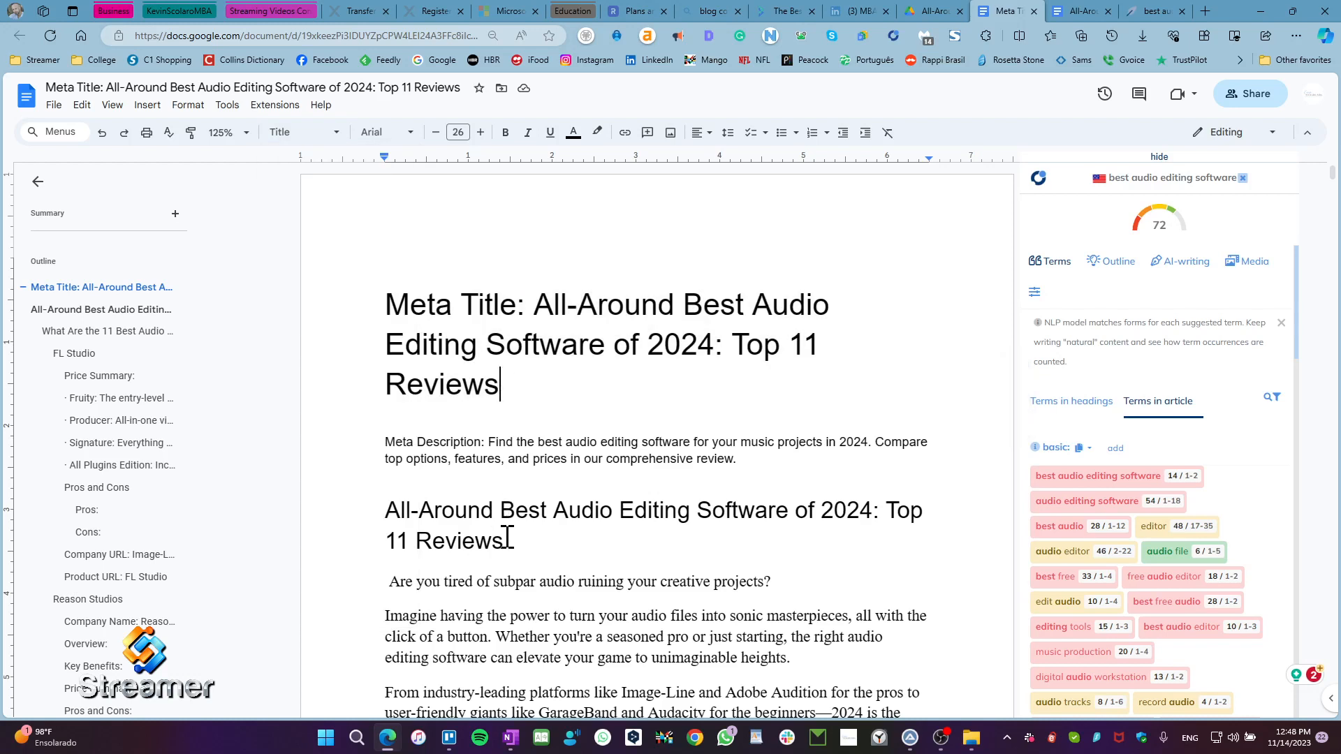
# Step: Check the paragraph style of the heading "All-Around Best Audio Editing Software of 2024: Top 11 Reviews"
pyautogui.moveTo(509, 547); pyautogui.dragTo(386, 521)
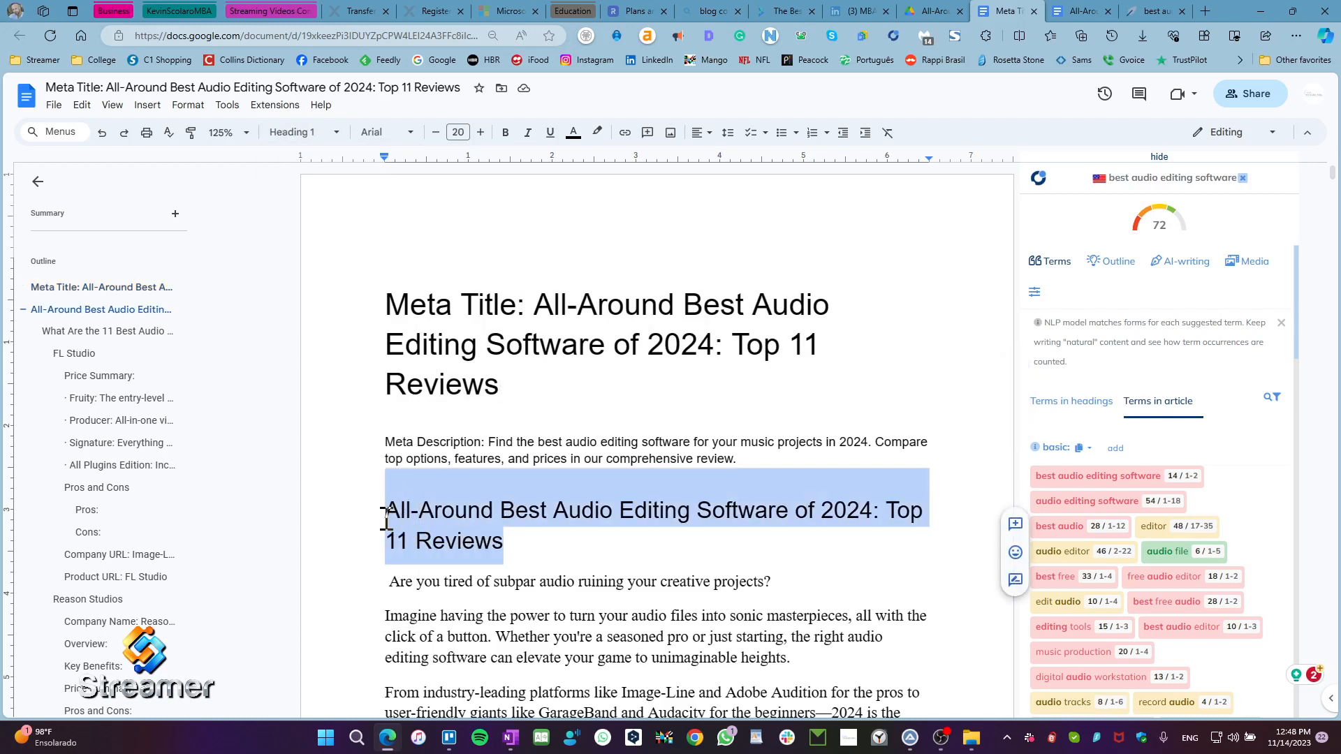
pyautogui.click(321, 134)
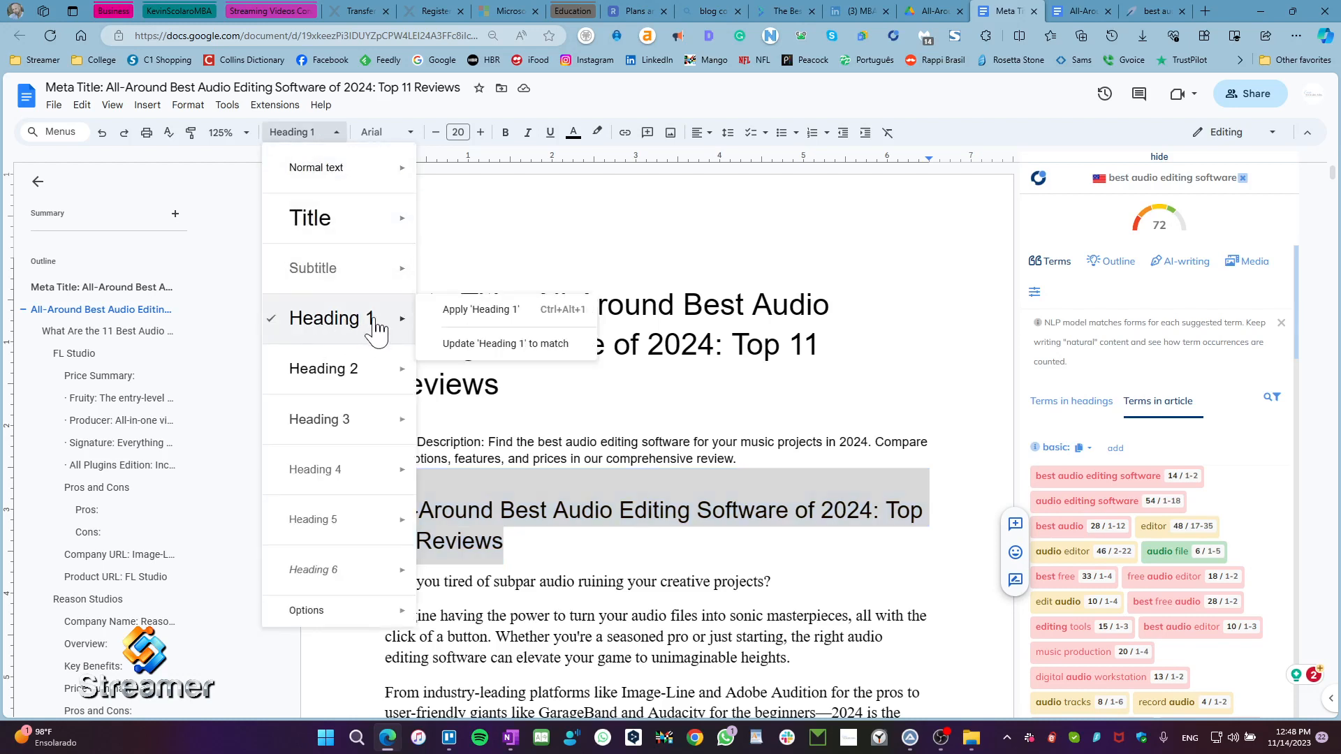
pyautogui.click(536, 543)
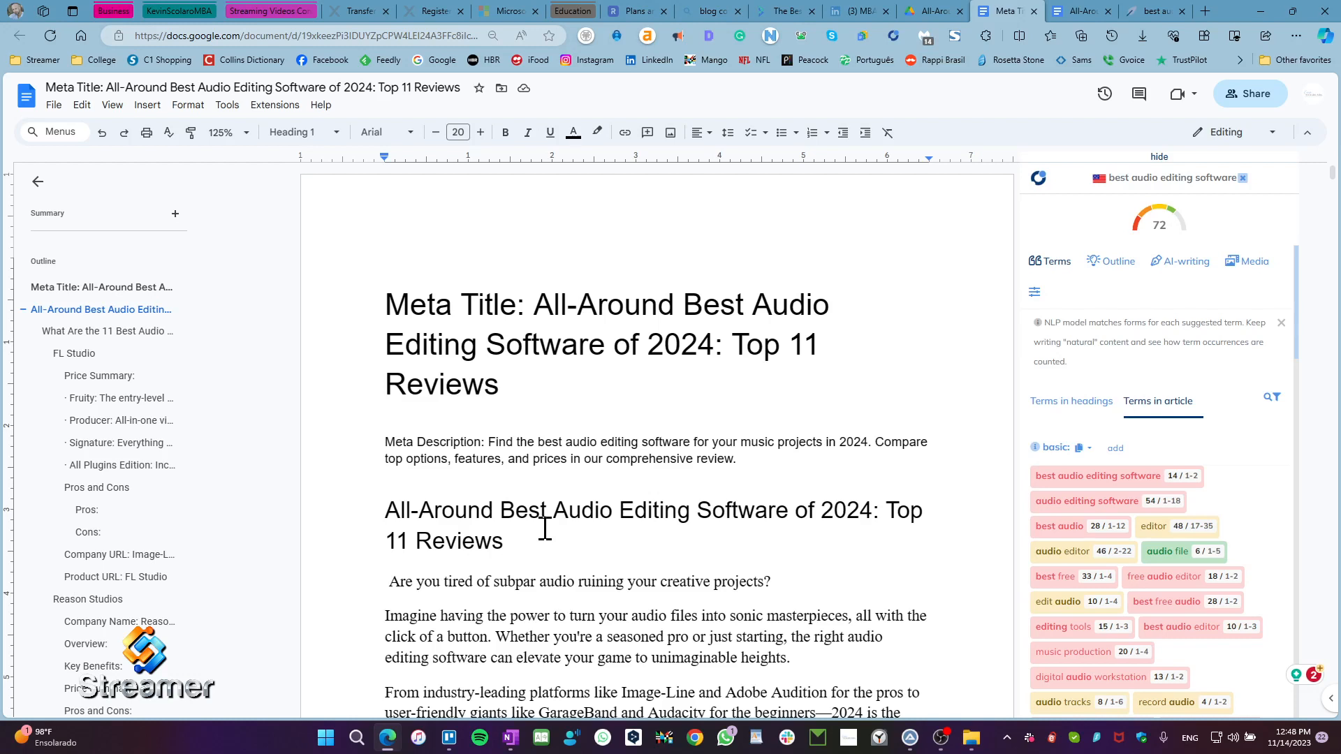
# Step: Delete the meta title and meta description text above the article's main heading
pyautogui.moveTo(738, 459); pyautogui.dragTo(340, 293)
pyautogui.hotkey('ctrl', 'c')
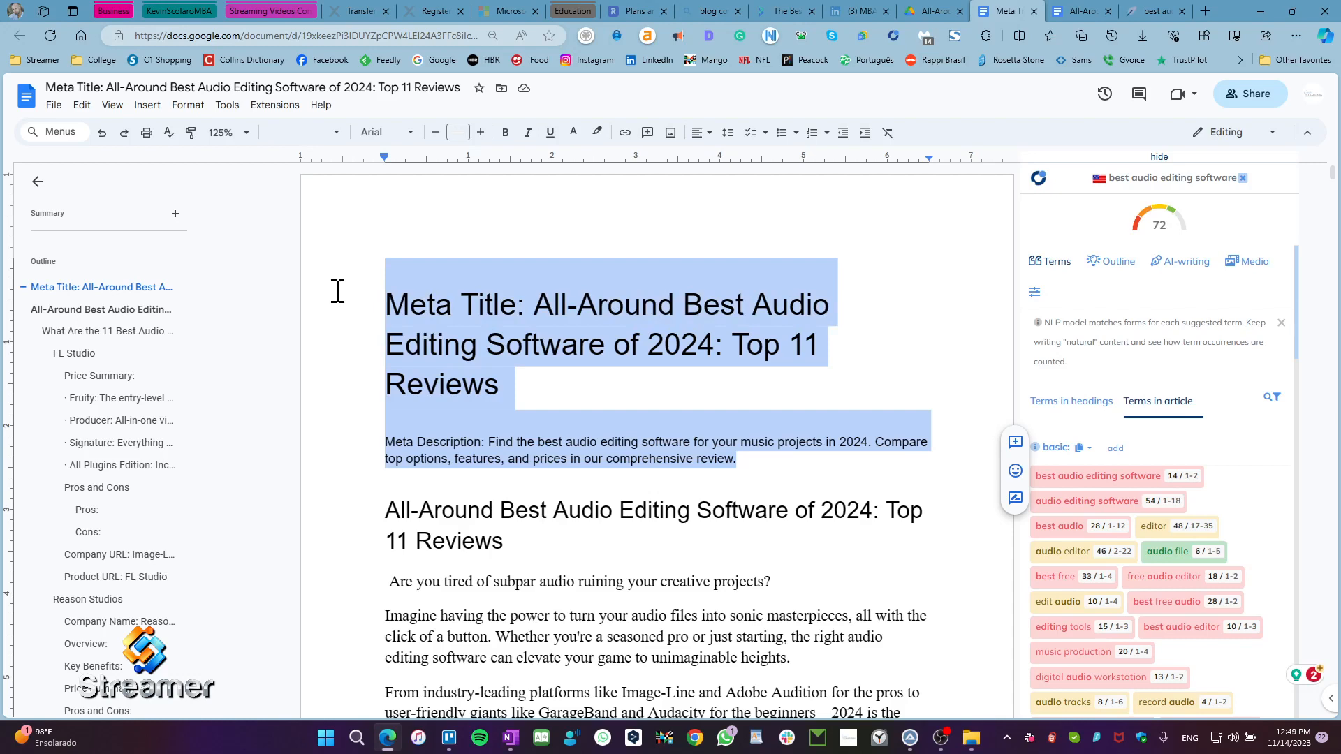
pyautogui.press('BackSpace')
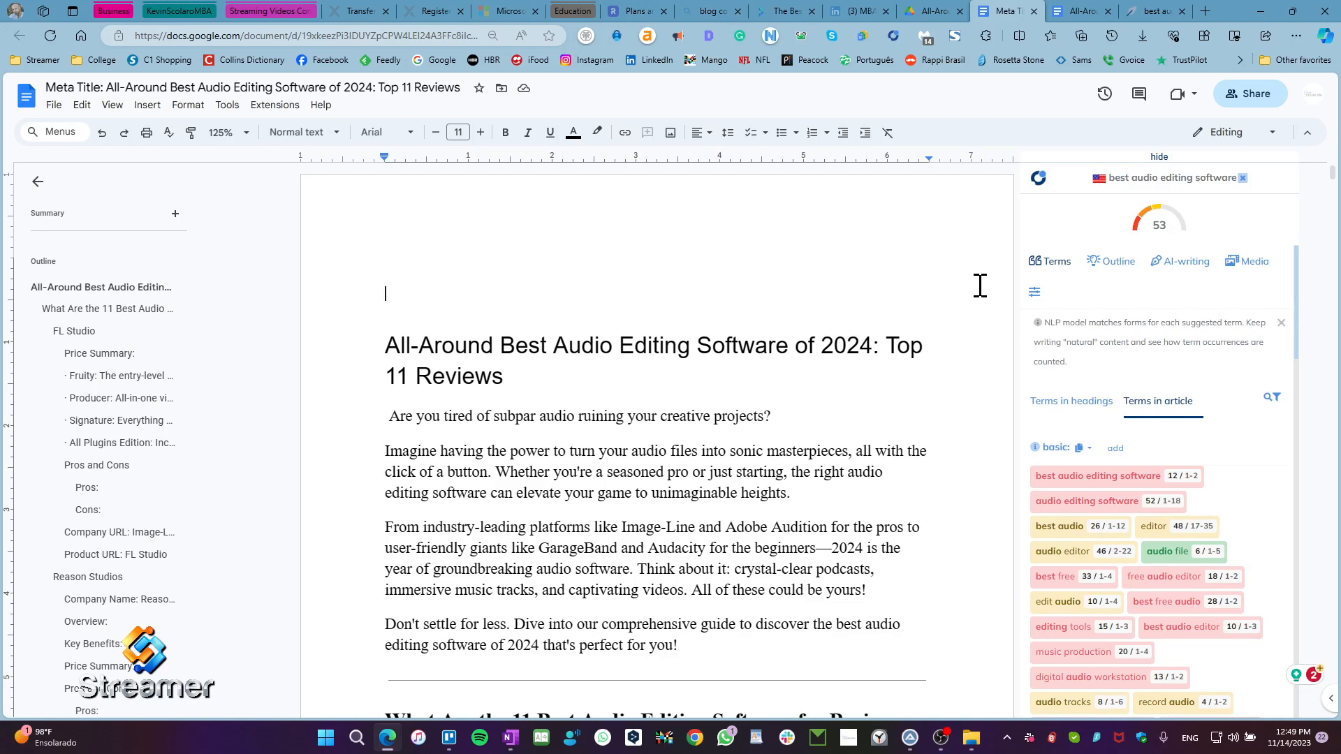
# Step: Paste the meta title and meta description back above the main heading, and close the title and description editor in NeuronWriter
pyautogui.hotkey('ctrl', 'v')
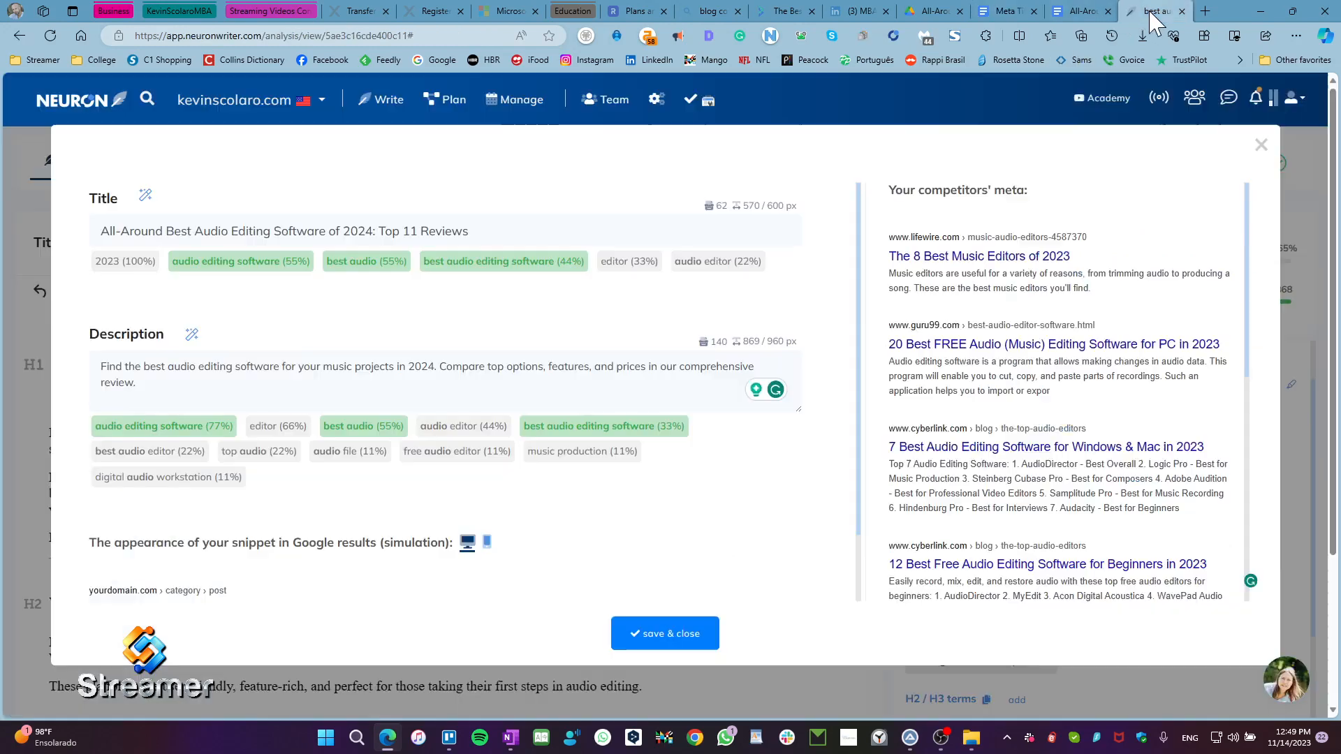
pyautogui.click(1151, 11)
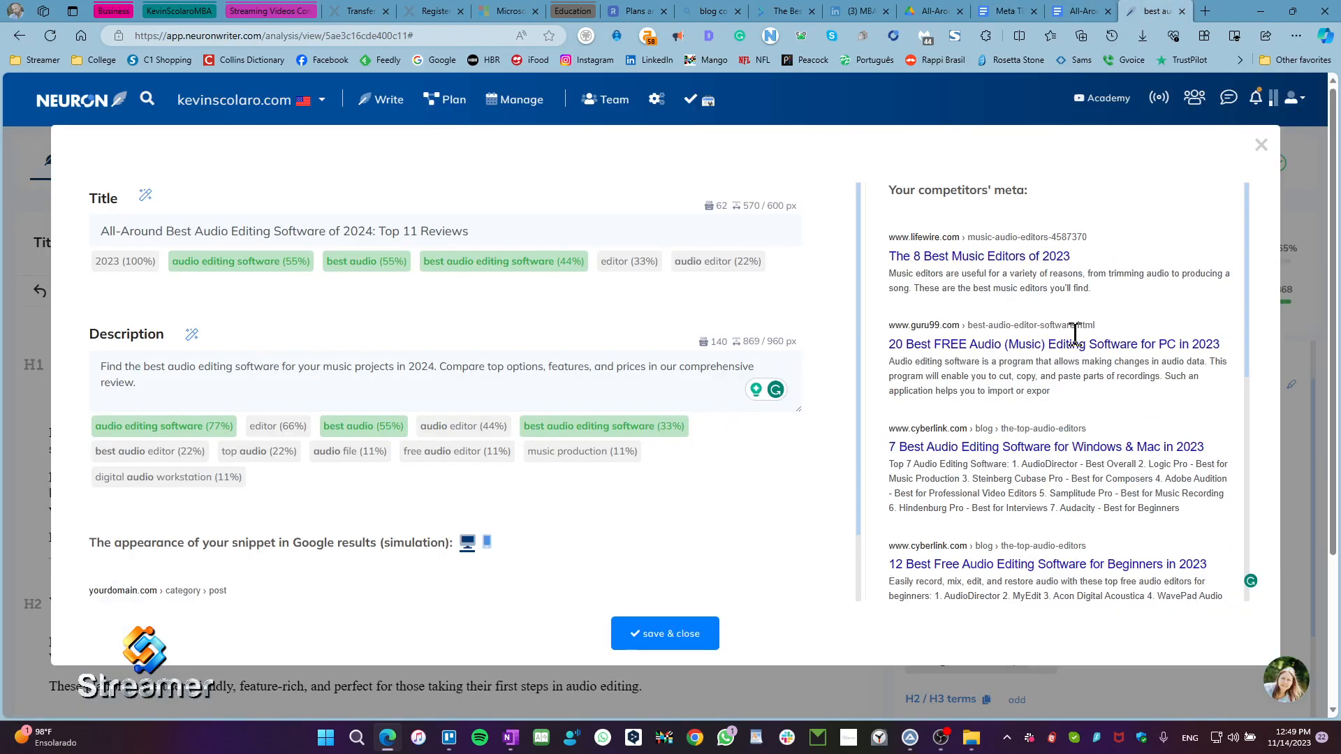
pyautogui.click(1261, 146)
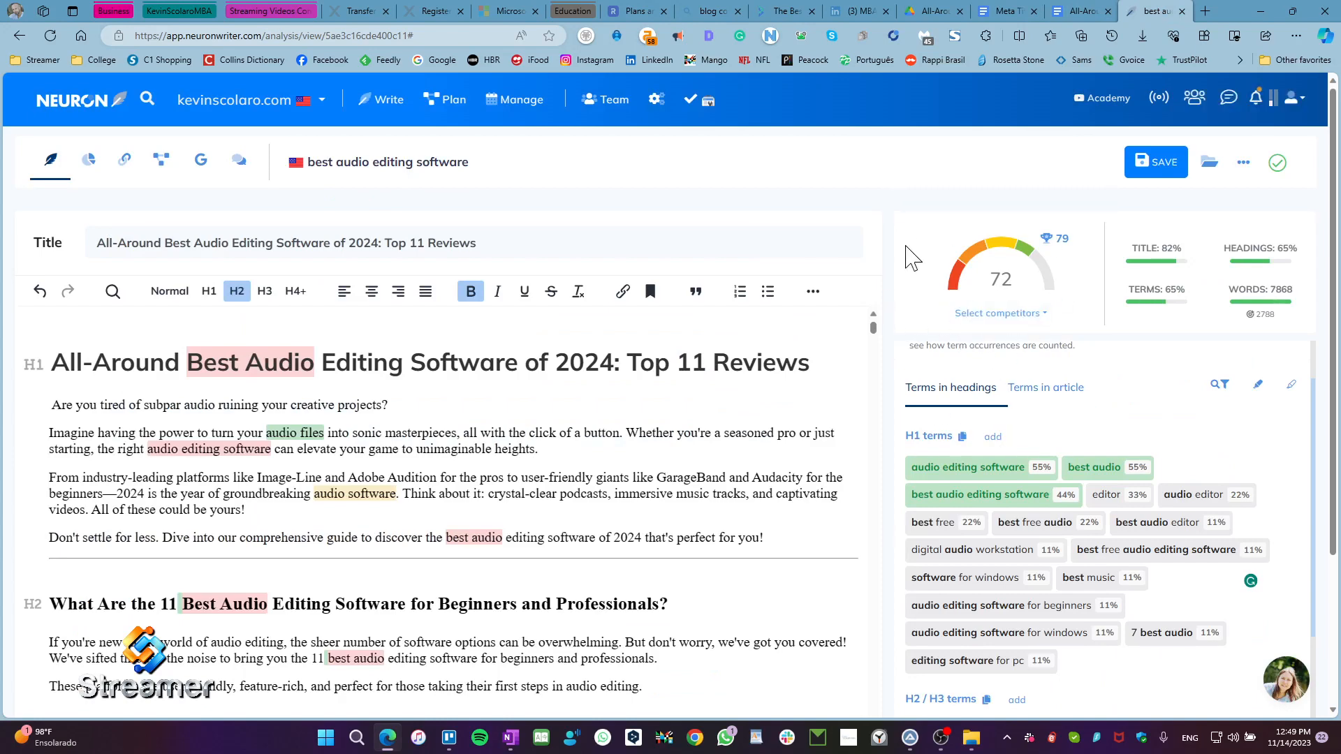
pyautogui.click(1009, 14)
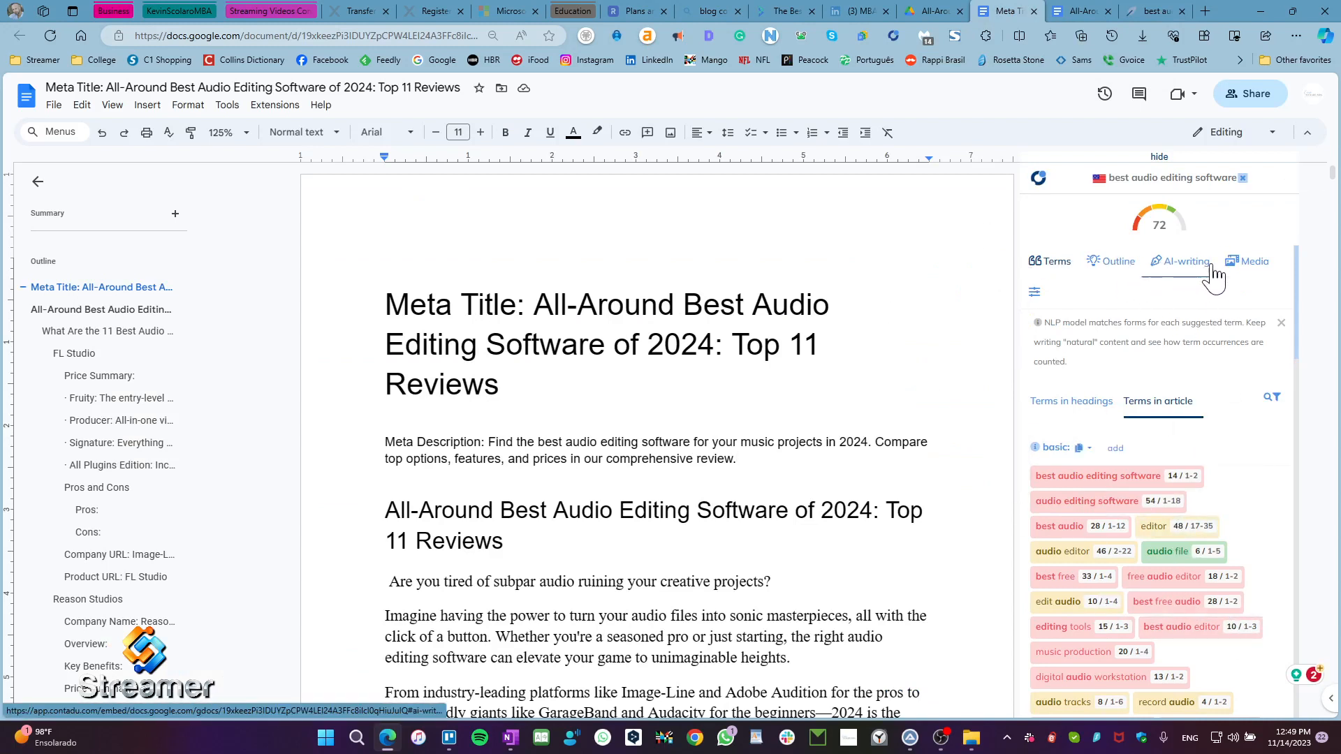
# Step: Review the visible and excluded term settings, the copy options for basic terms, and the suggested terms in headings
pyautogui.click(1035, 294)
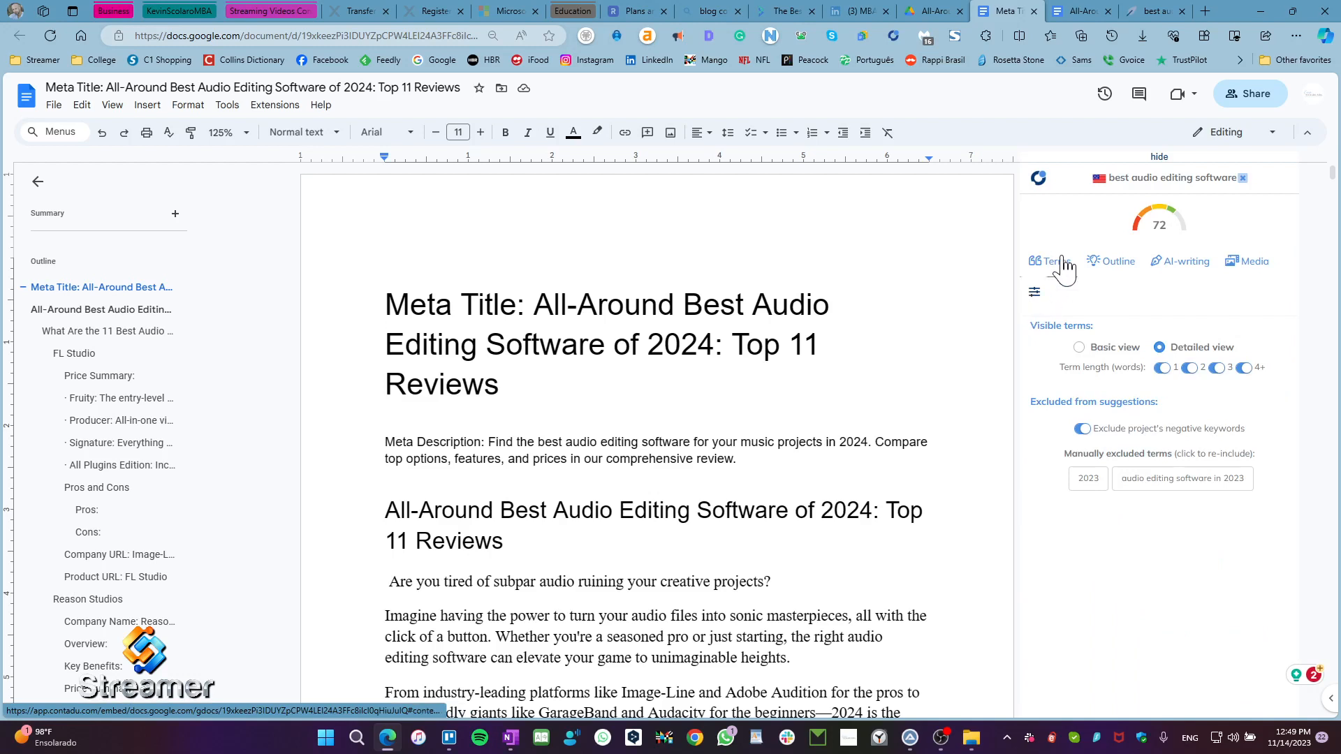
pyautogui.click(1047, 265)
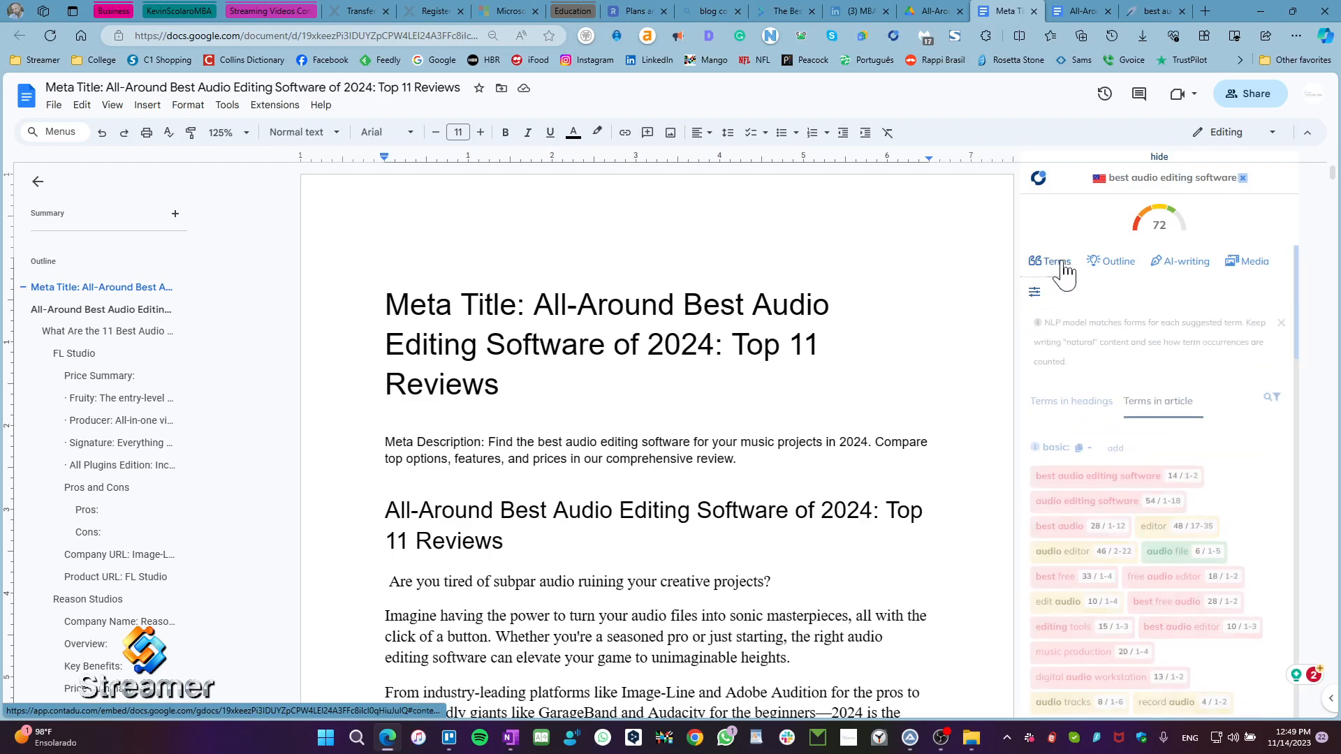
pyautogui.click(1122, 412)
pyautogui.click(1083, 449)
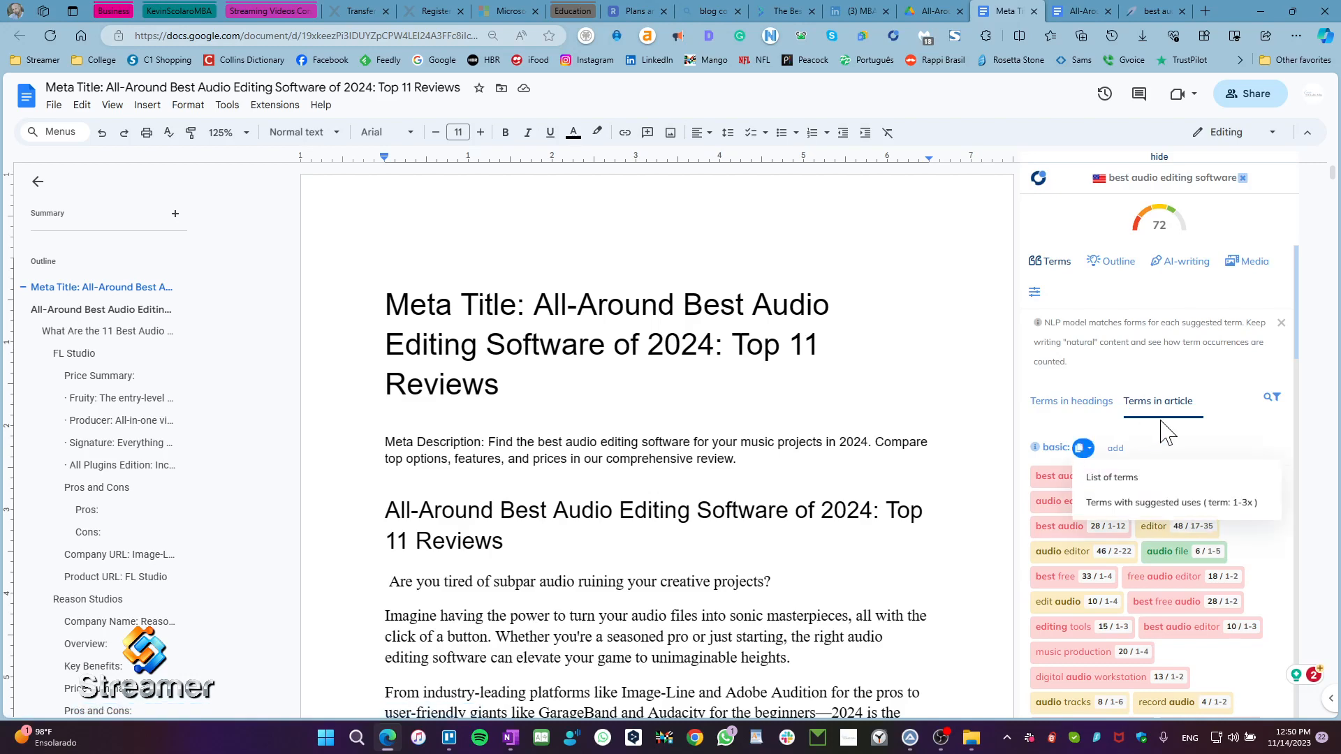
pyautogui.click(1077, 412)
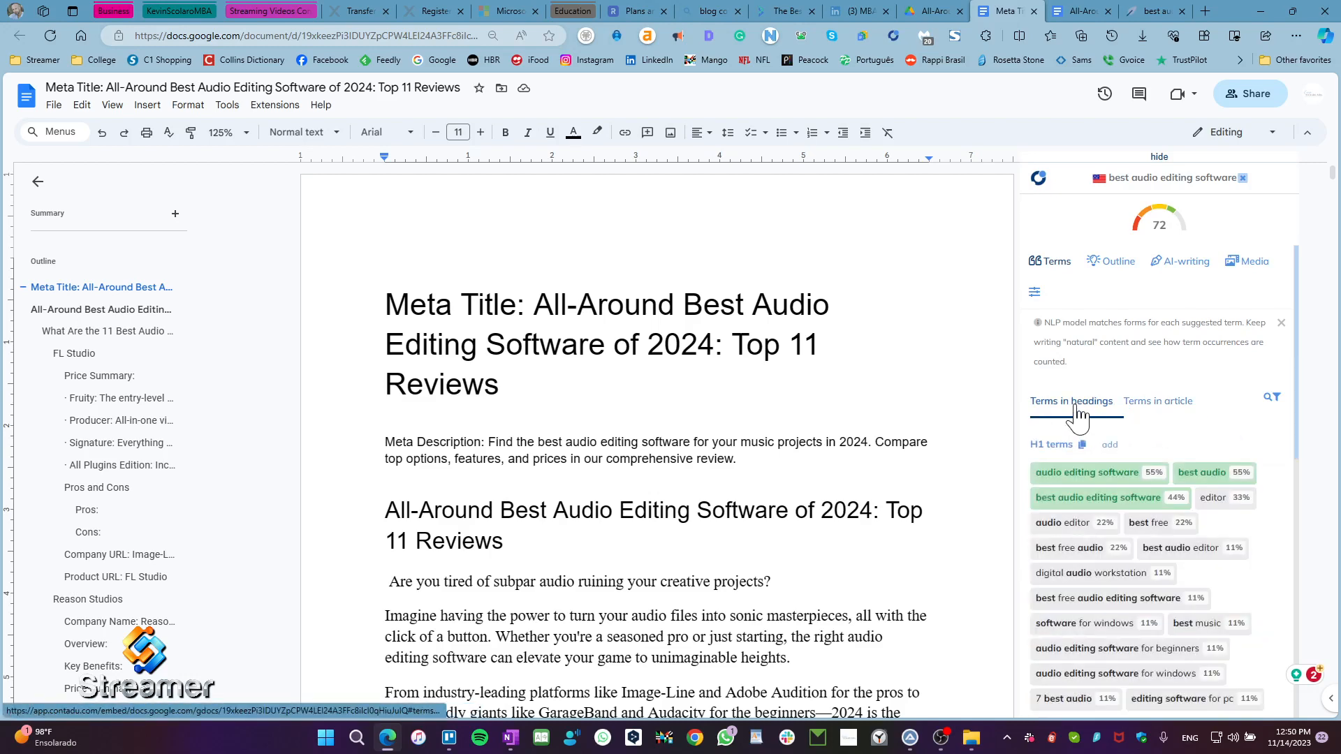
# Step: Filter the heading terms to those not used, and return the list to showing all terms
pyautogui.click(1272, 400)
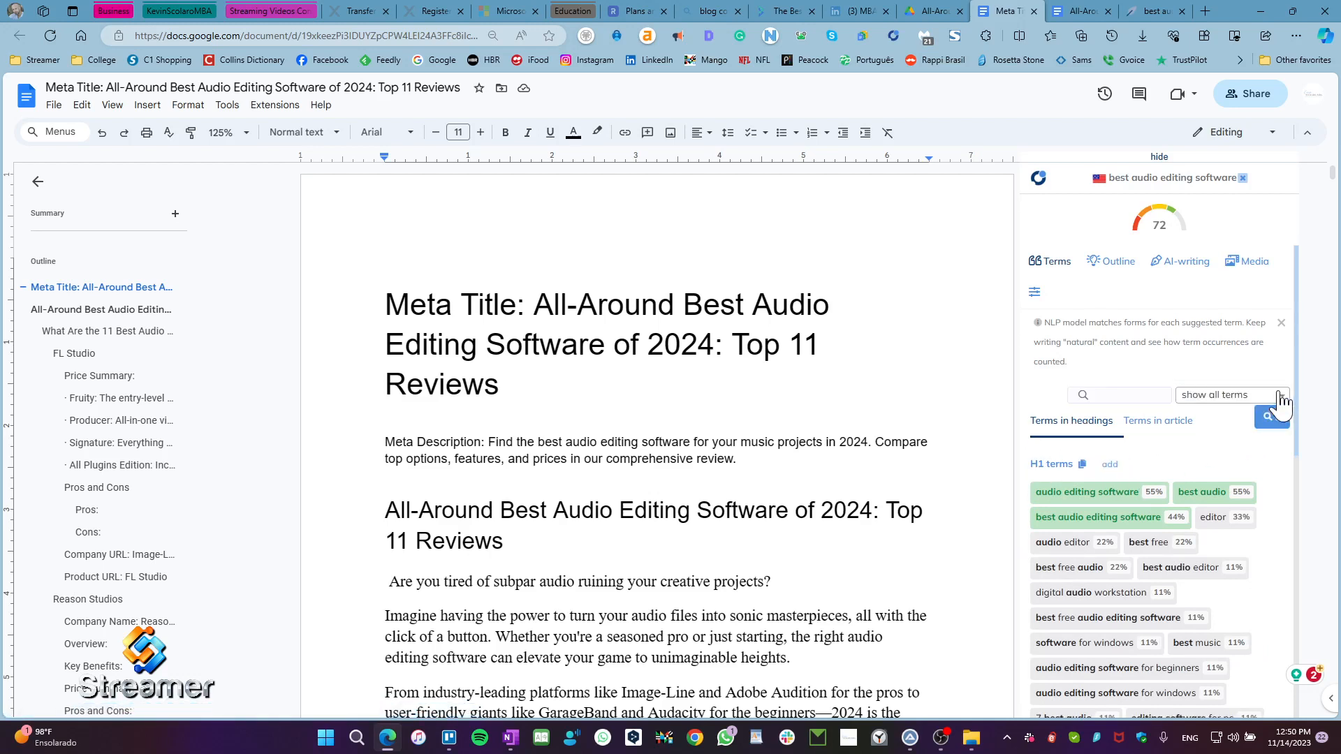
pyautogui.click(1282, 398)
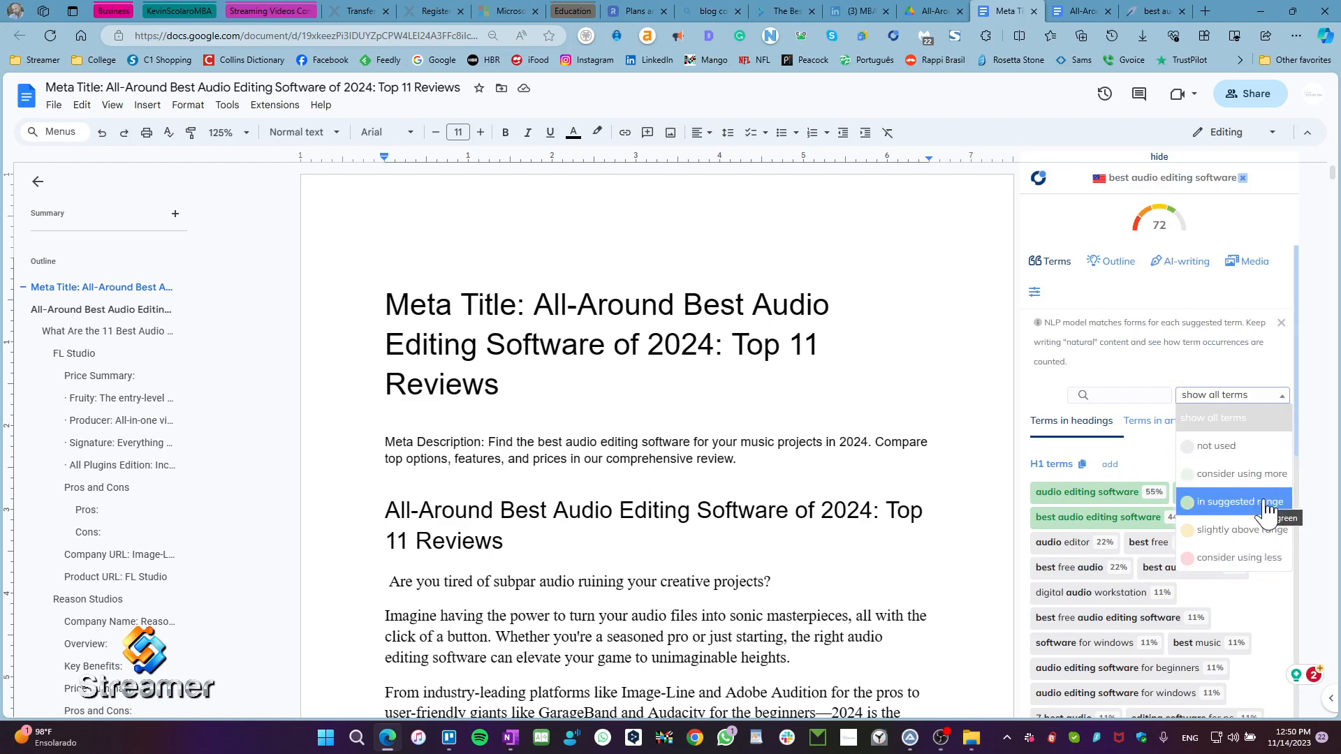
pyautogui.click(1267, 418)
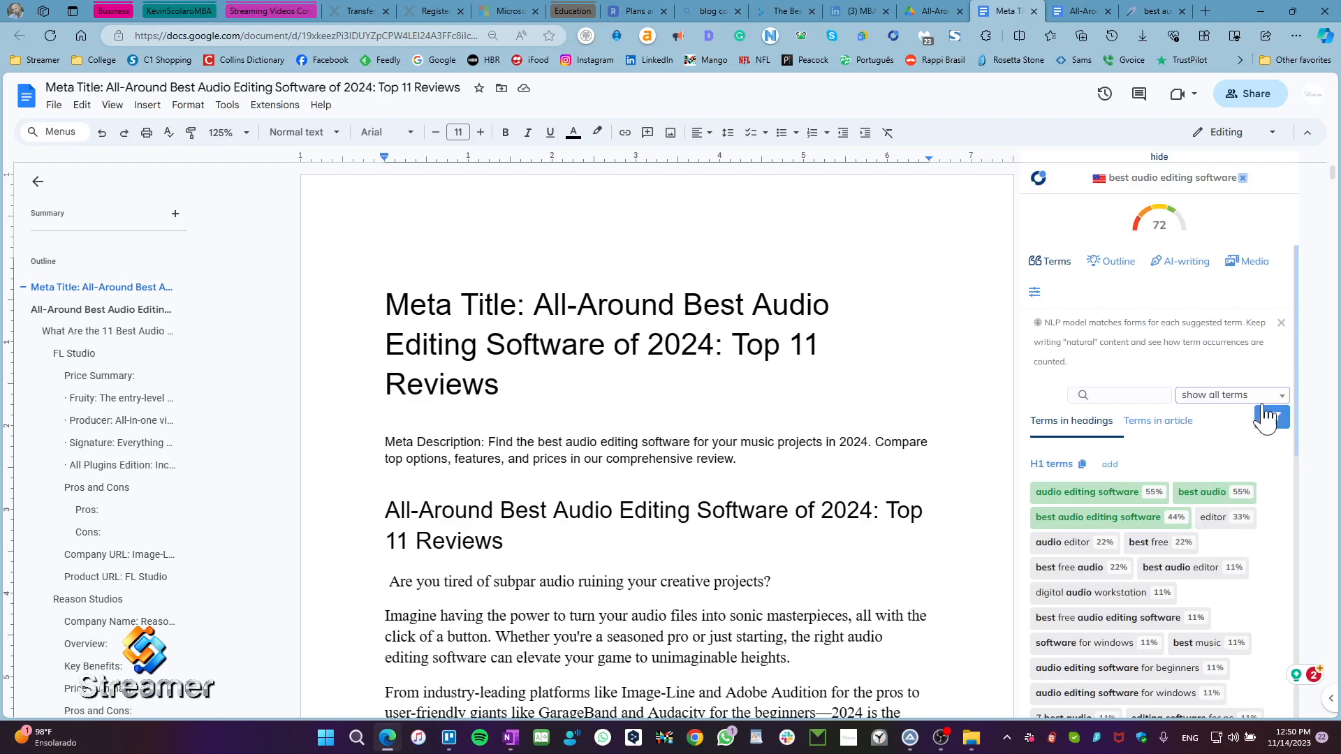
pyautogui.click(1250, 396)
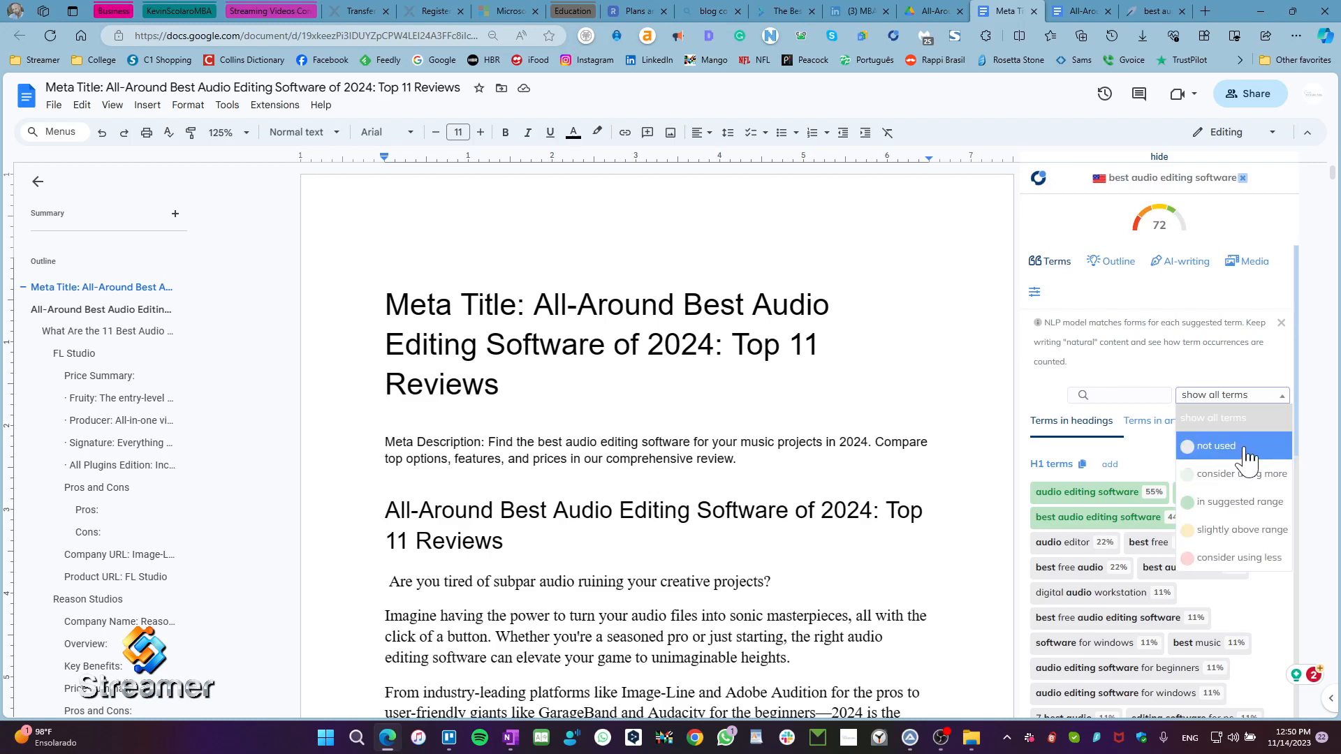
pyautogui.click(1242, 447)
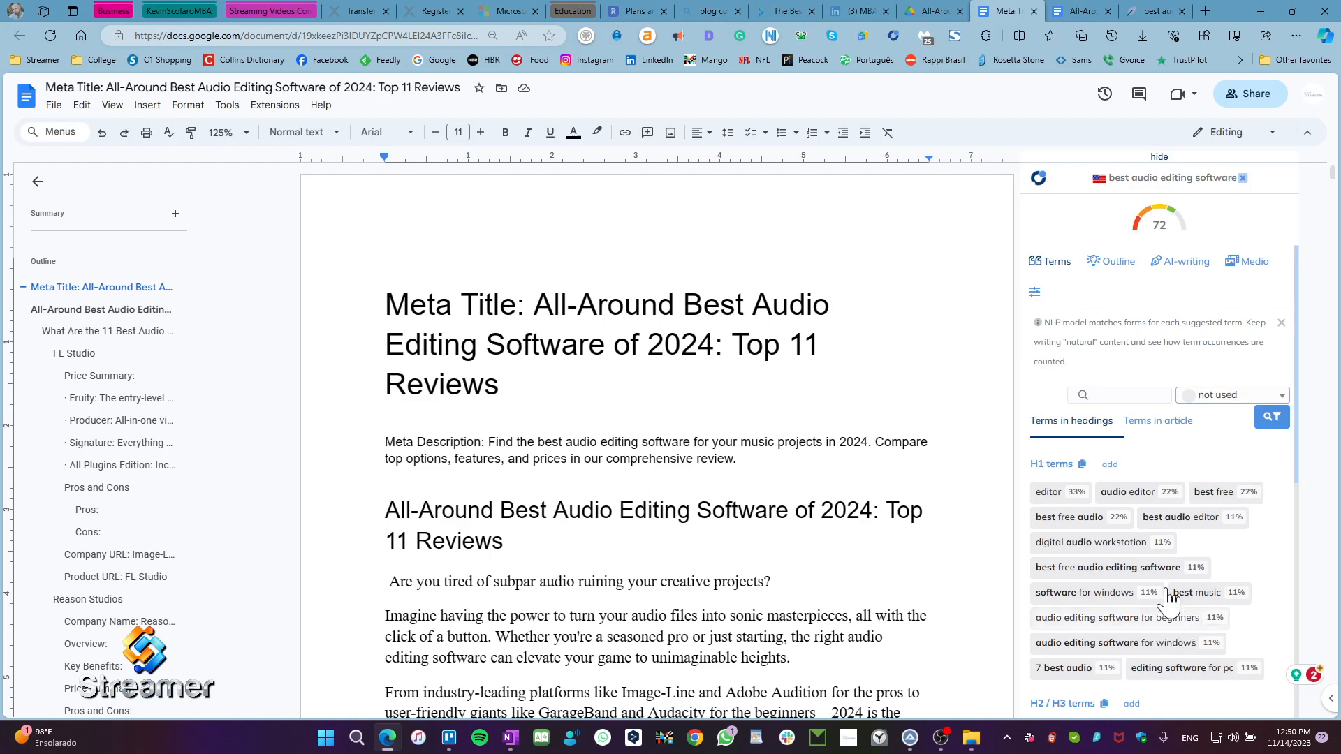
pyautogui.click(1237, 399)
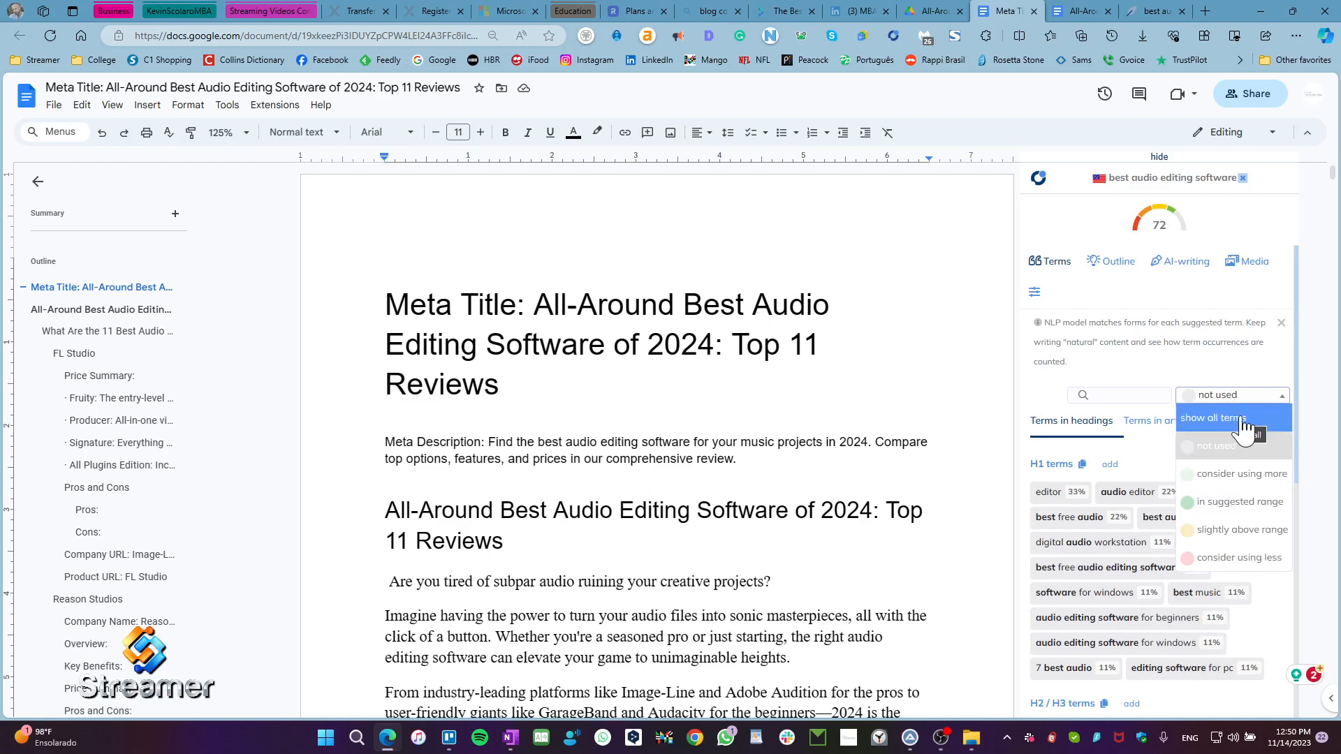
pyautogui.click(1244, 422)
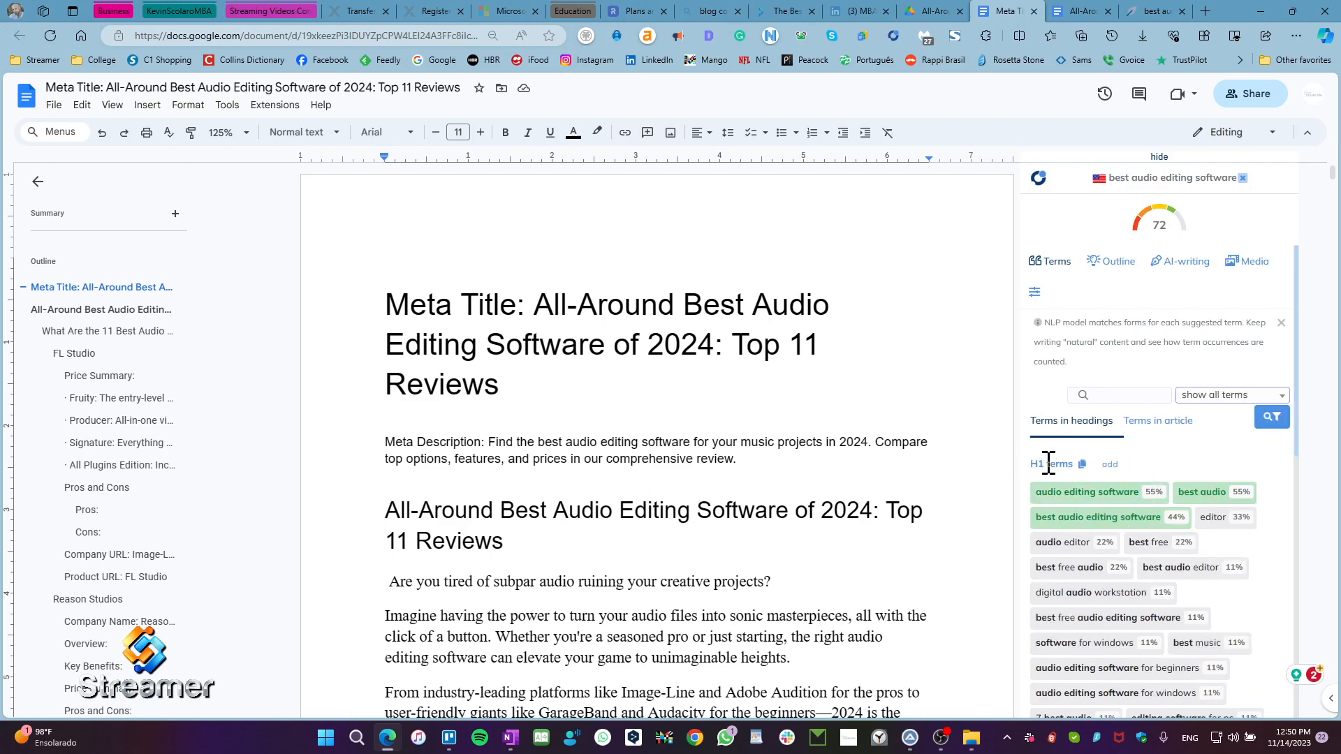
# Step: Examine the suggested H1 and H2/H3 heading terms and the basic and extended terms for the article
pyautogui.scroll(-5, 1213, 515)
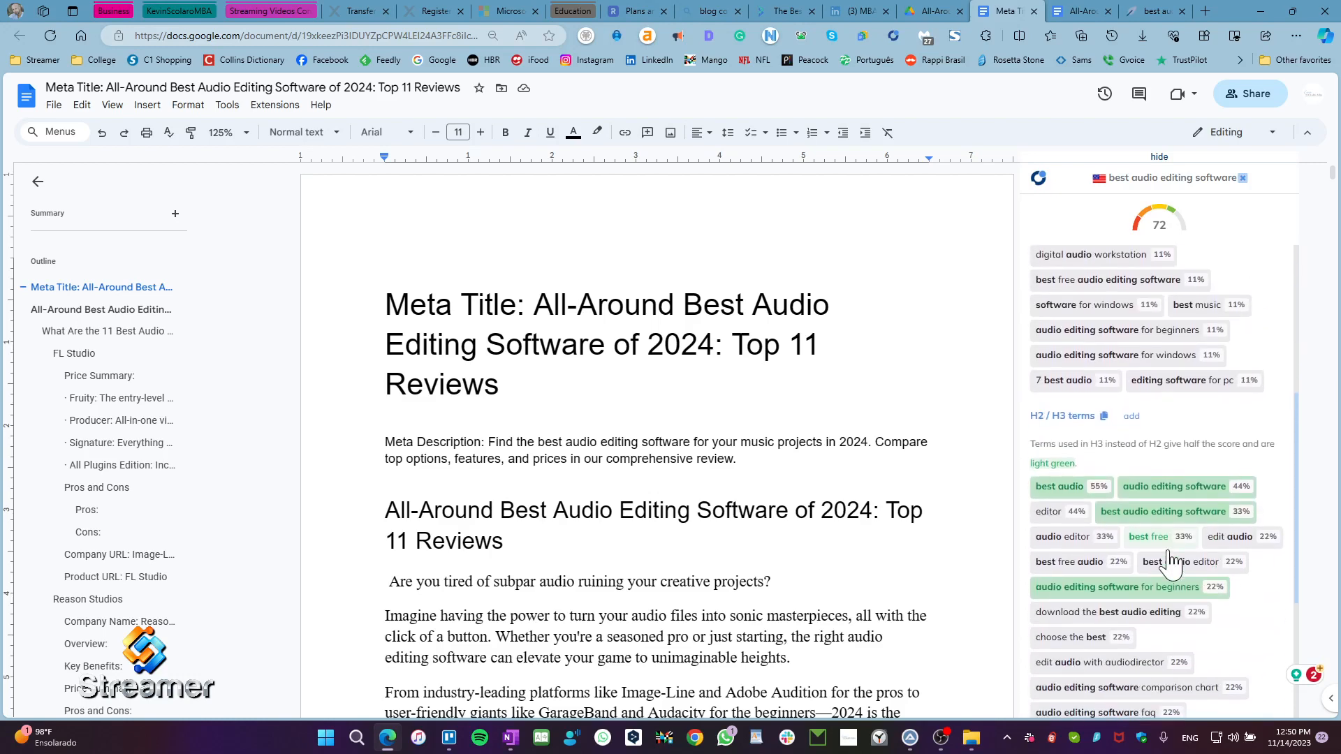
pyautogui.scroll(2, 1229, 629)
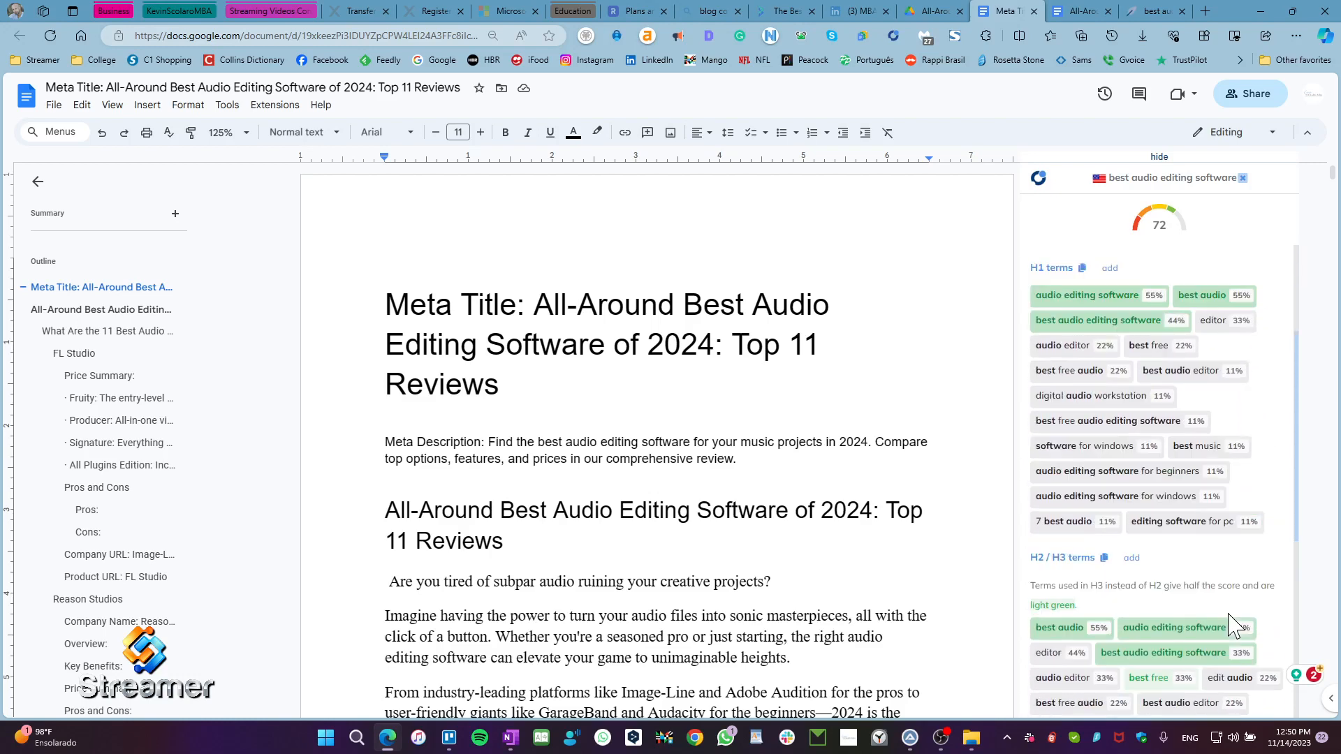
pyautogui.scroll(3, 1232, 625)
pyautogui.click(1158, 421)
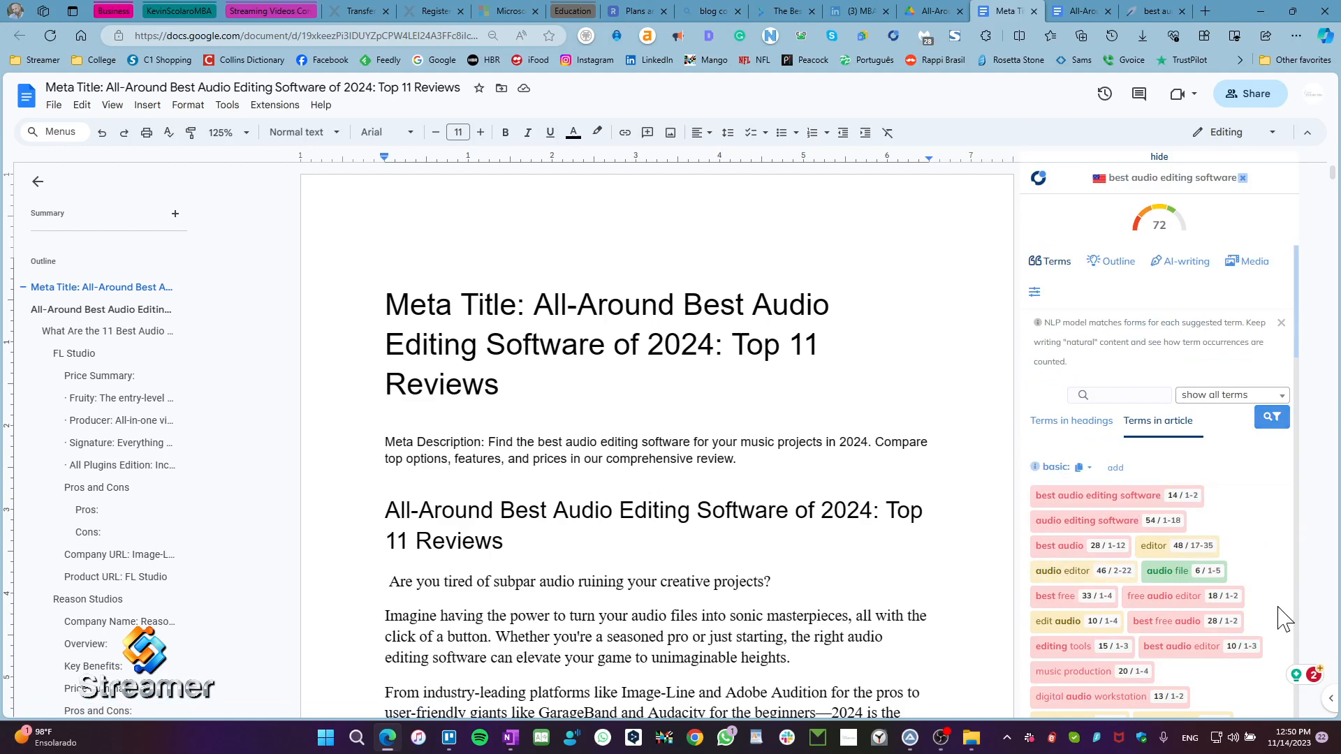
pyautogui.scroll(-12, 1250, 609)
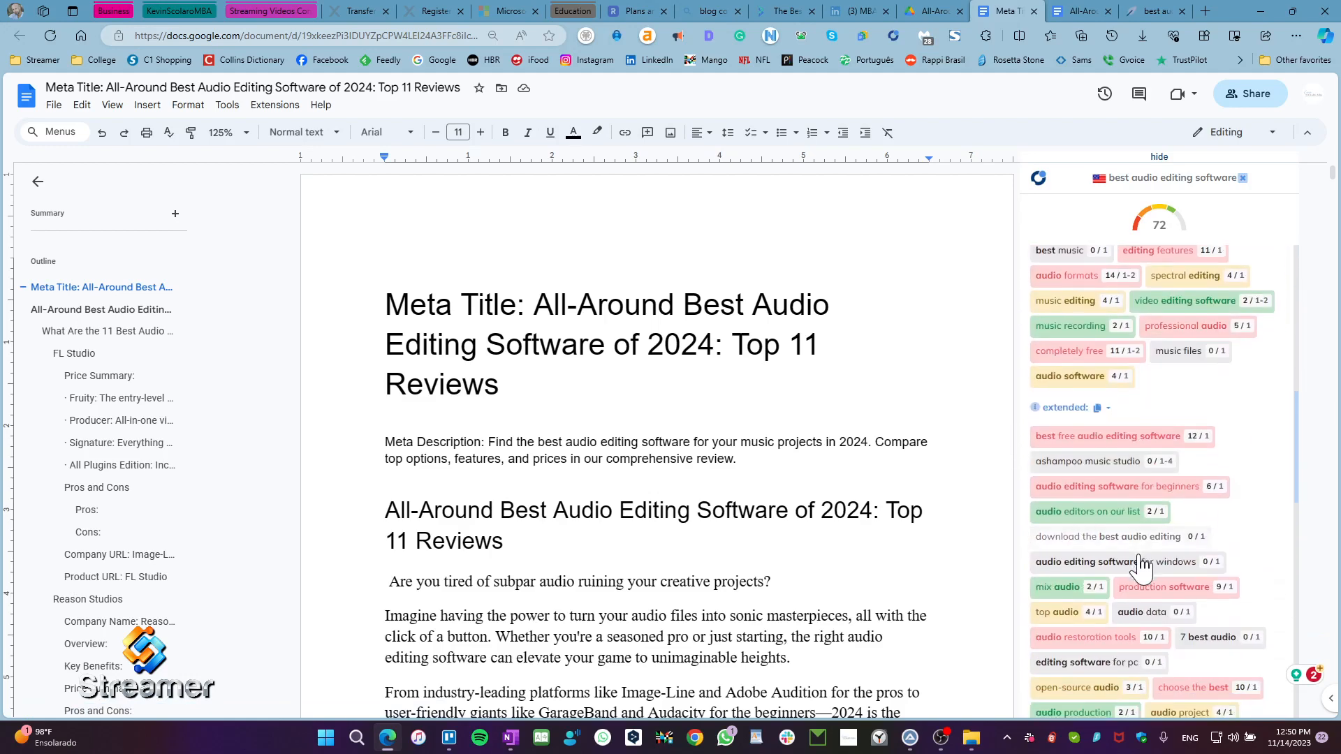
pyautogui.scroll(-10, 1141, 567)
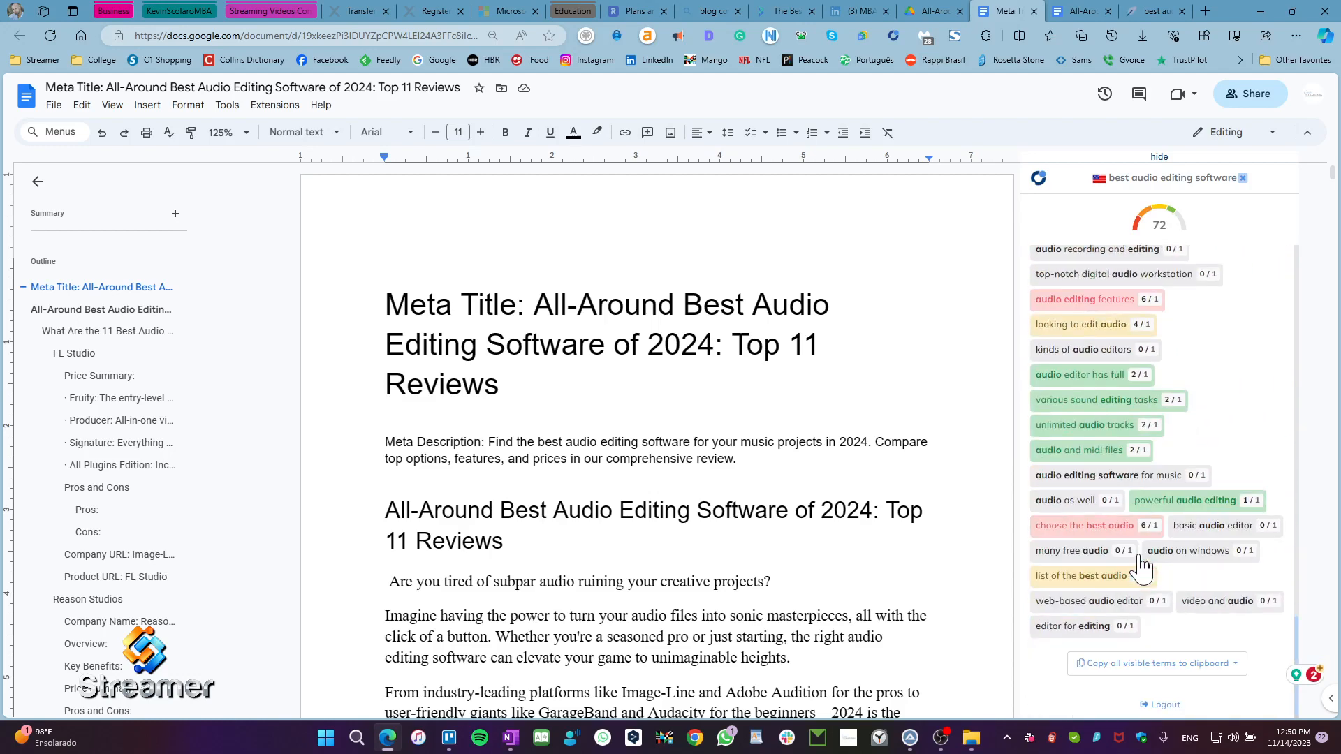
pyautogui.scroll(15, 1141, 562)
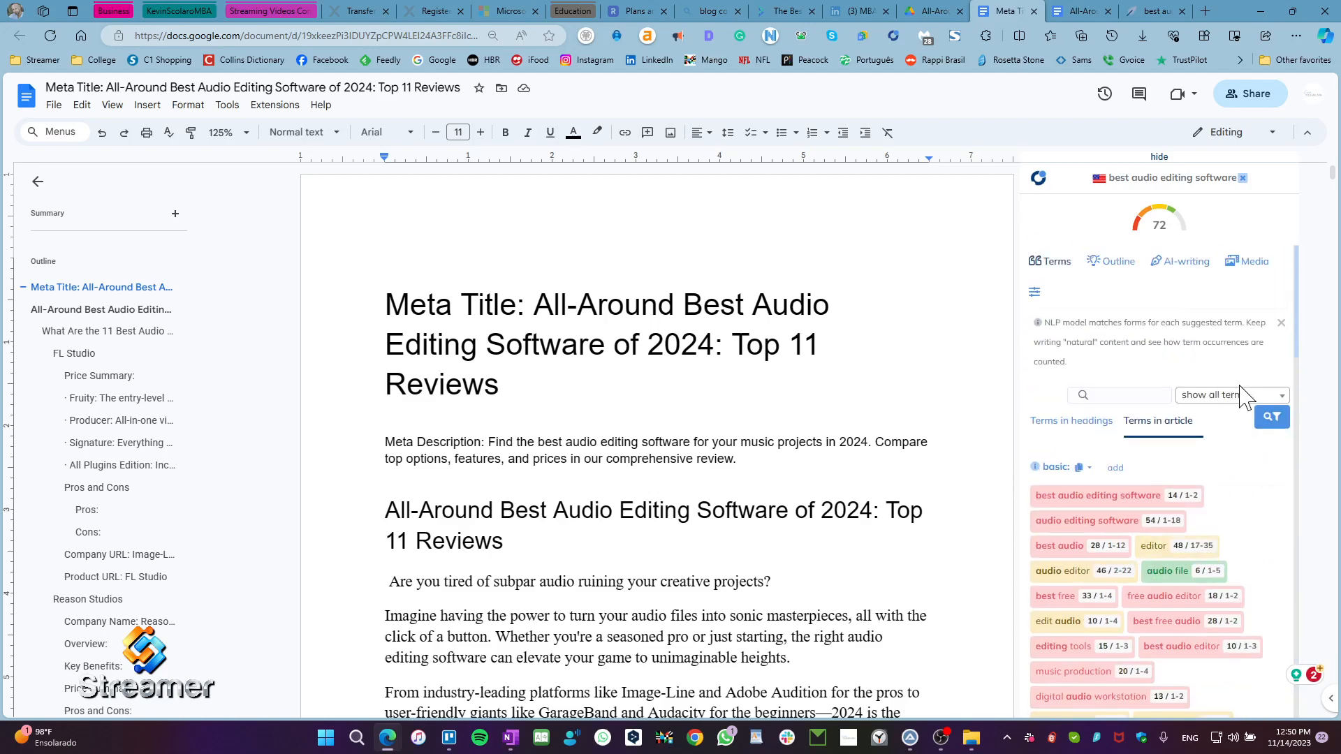
pyautogui.click(1251, 397)
# Step: Try to connect the Contadu guidelines panel without selecting an optimization
pyautogui.click(1160, 374)
pyautogui.click(1034, 292)
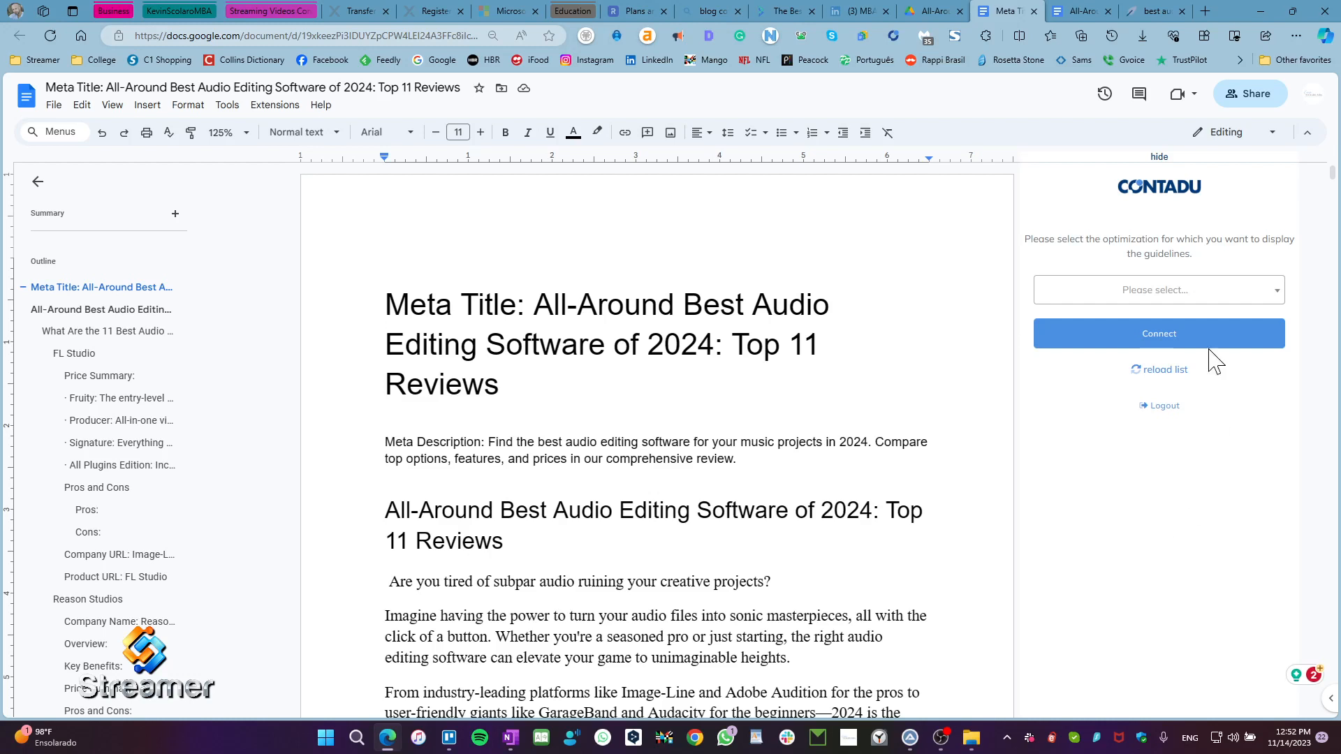
pyautogui.click(1156, 348)
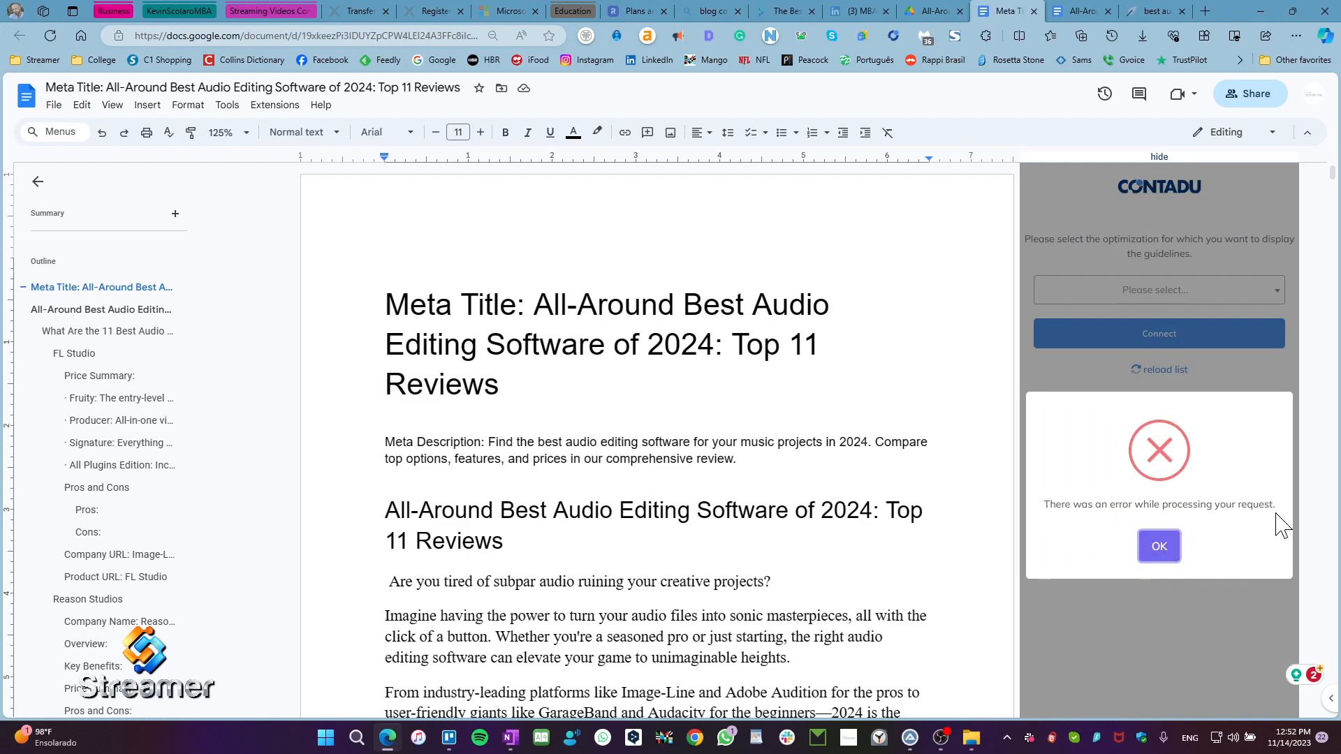
pyautogui.click(1159, 547)
# Step: Search the optimizations for "audio" and connect the document to "best audio editing software"
pyautogui.click(1265, 300)
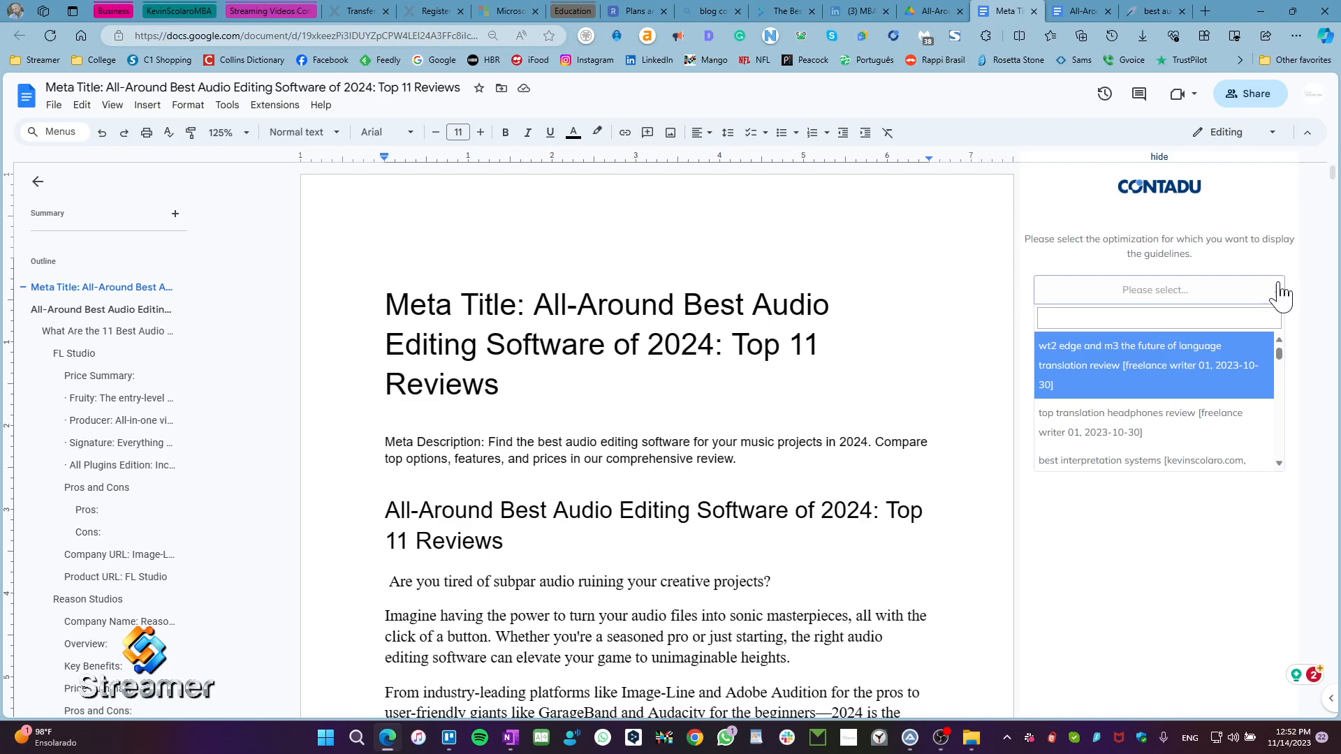
pyautogui.click(1276, 291)
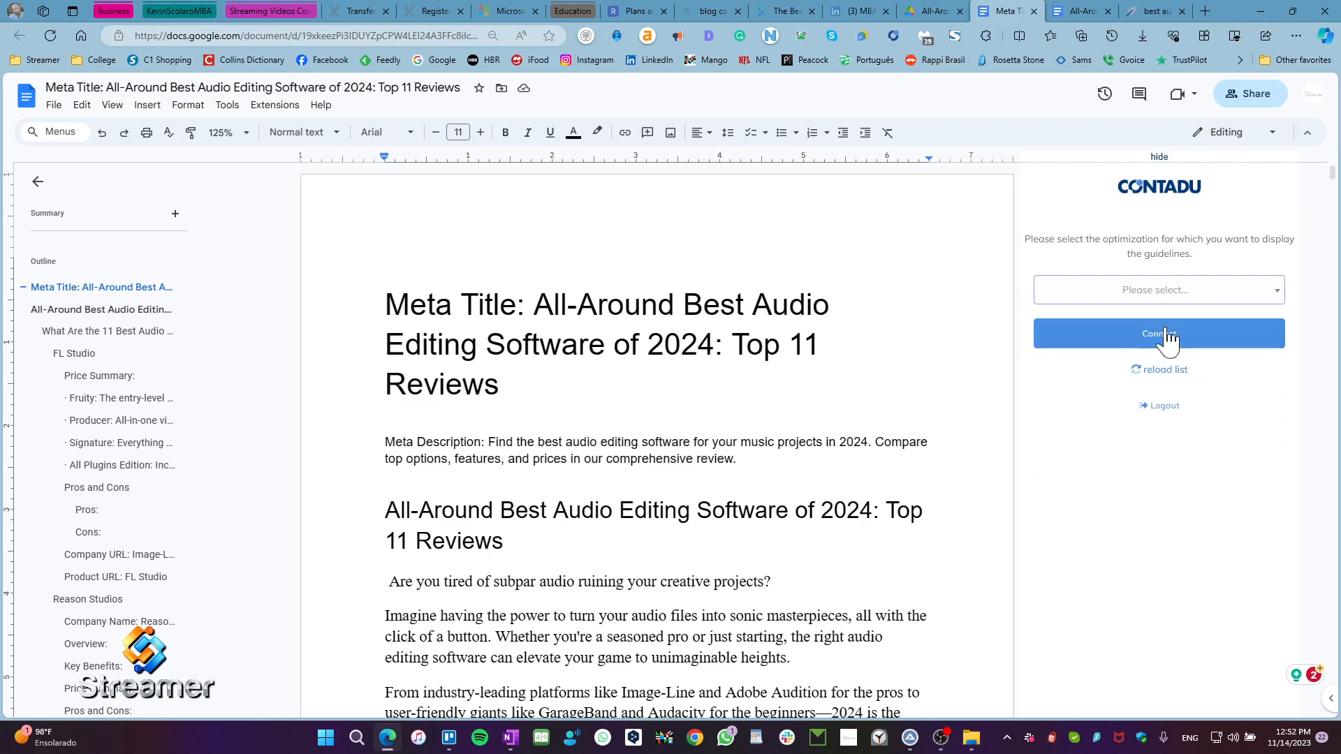
pyautogui.click(1277, 294)
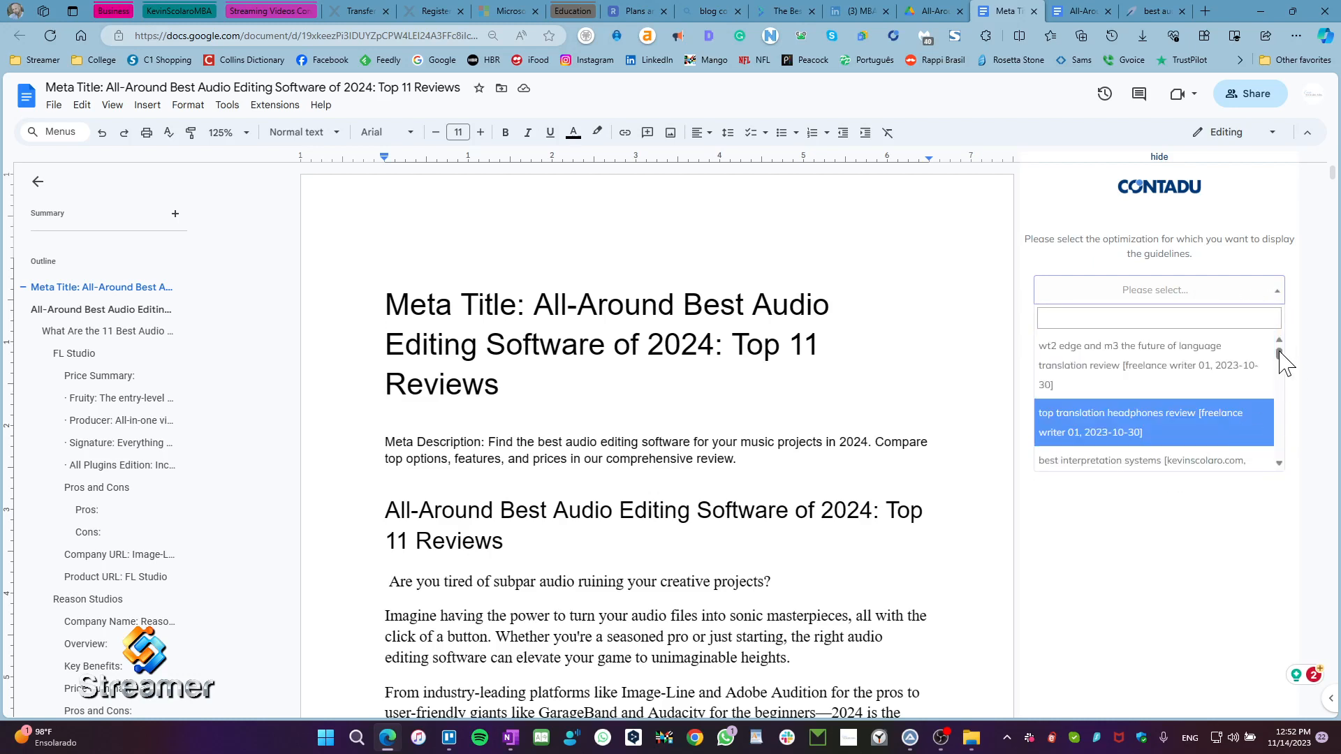
pyautogui.moveTo(1281, 354)
pyautogui.mouseDown()
pyautogui.moveTo(1281, 455)
pyautogui.moveTo(1281, 350)
pyautogui.mouseUp()
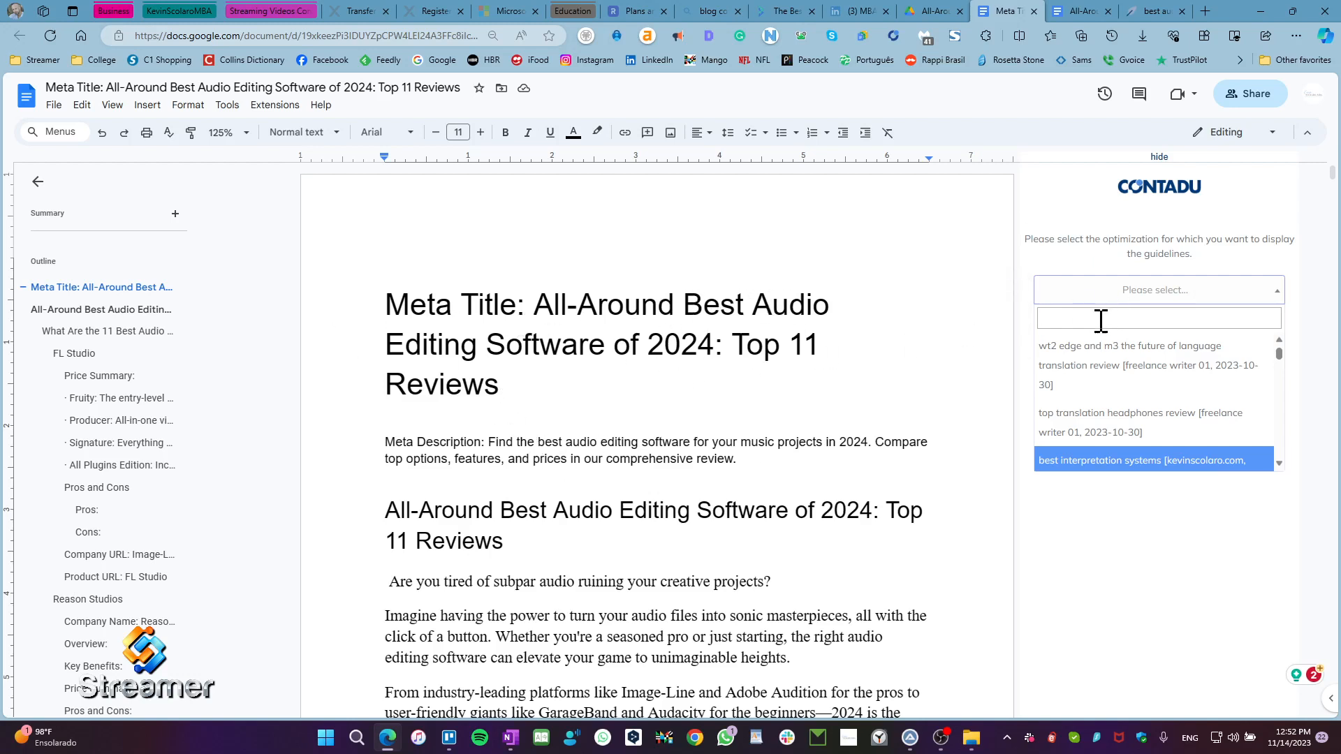
pyautogui.write('audio')
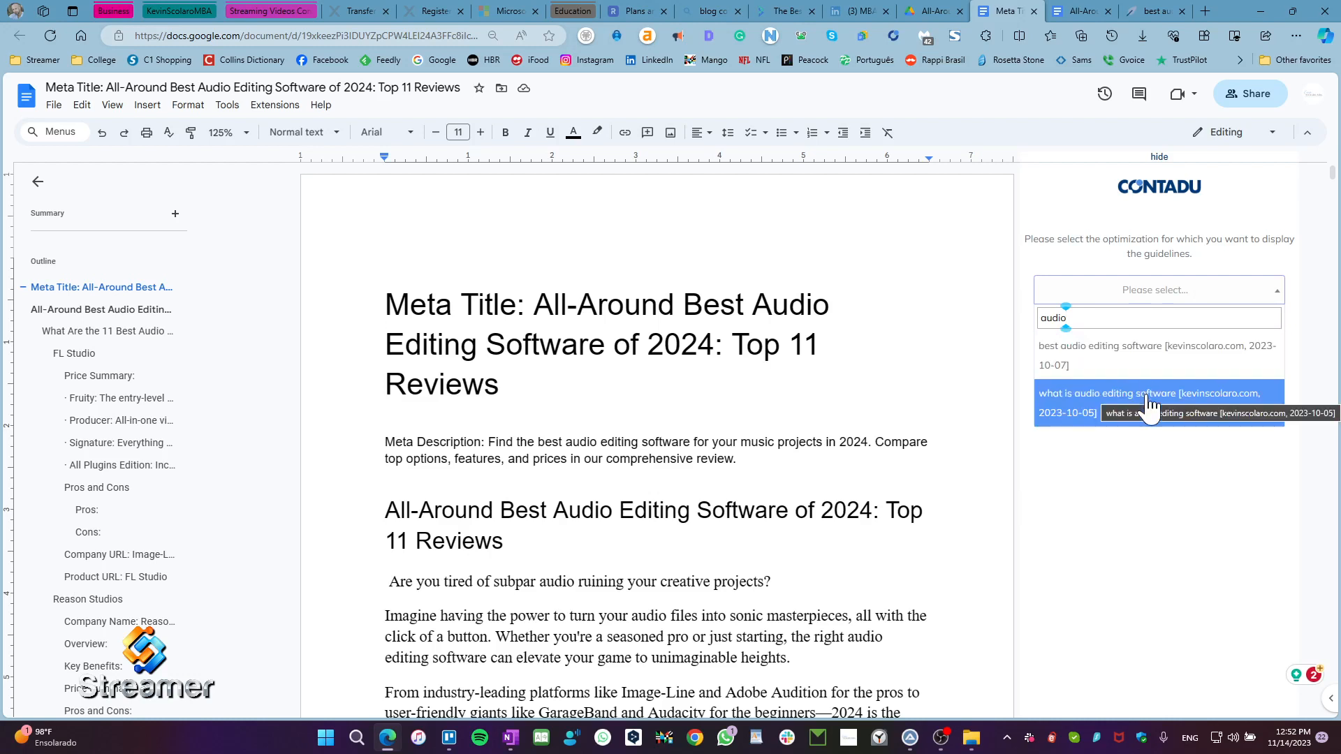
pyautogui.click(1112, 357)
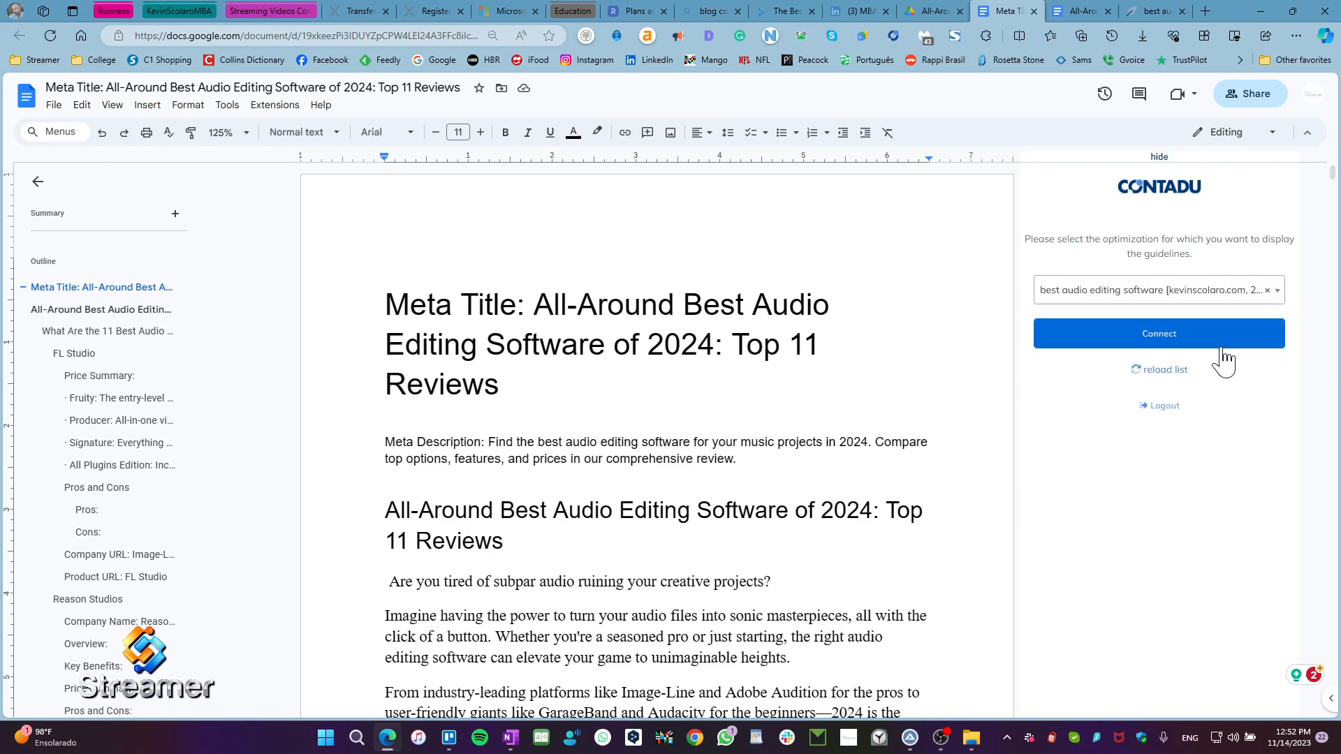
pyautogui.click(1146, 347)
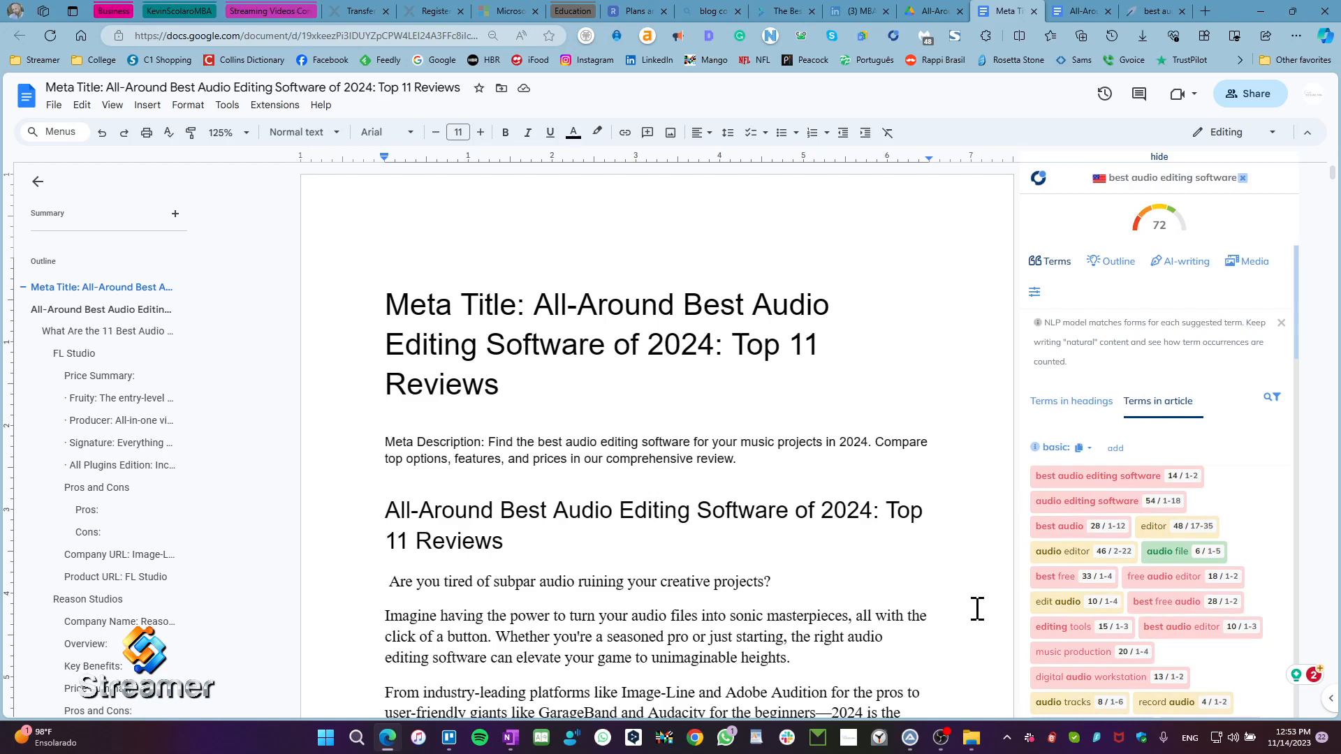
# Step: Set the document zoom to 100% after trying the Fit option
pyautogui.scroll(-3, 670, 553)
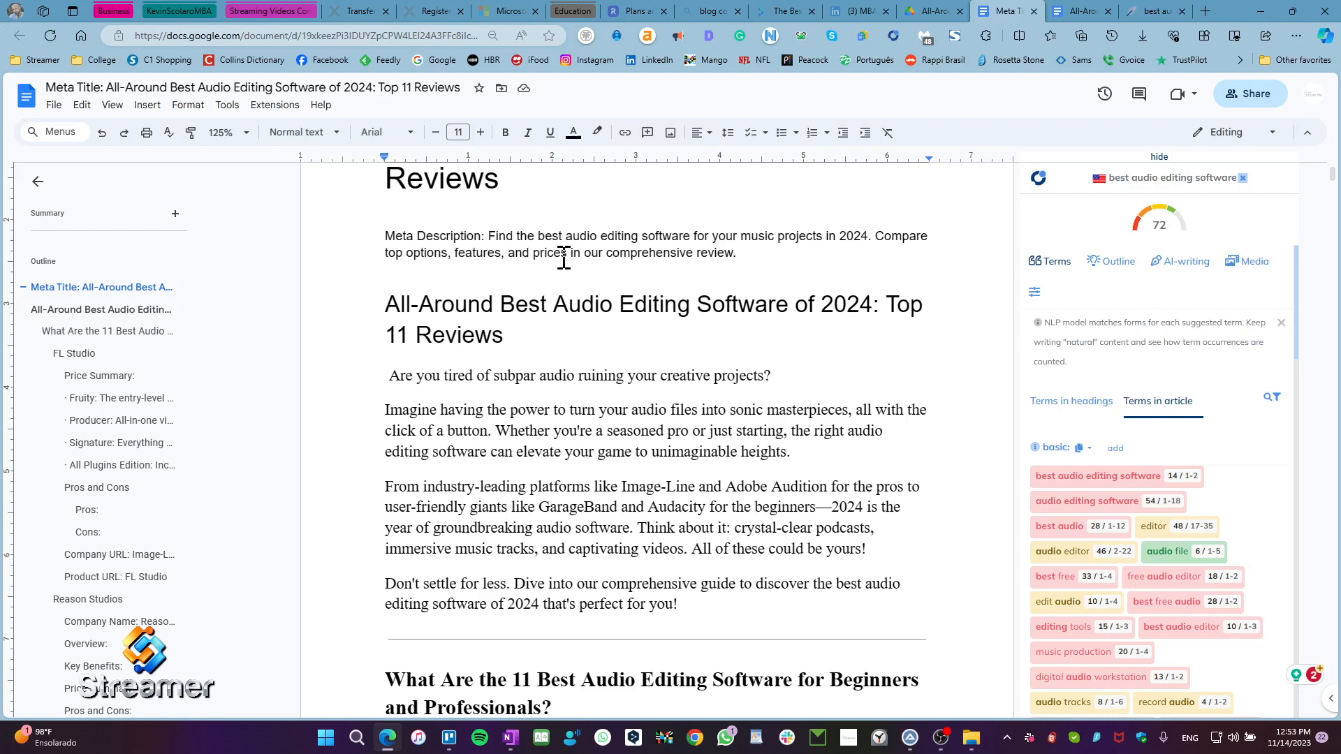
pyautogui.click(244, 140)
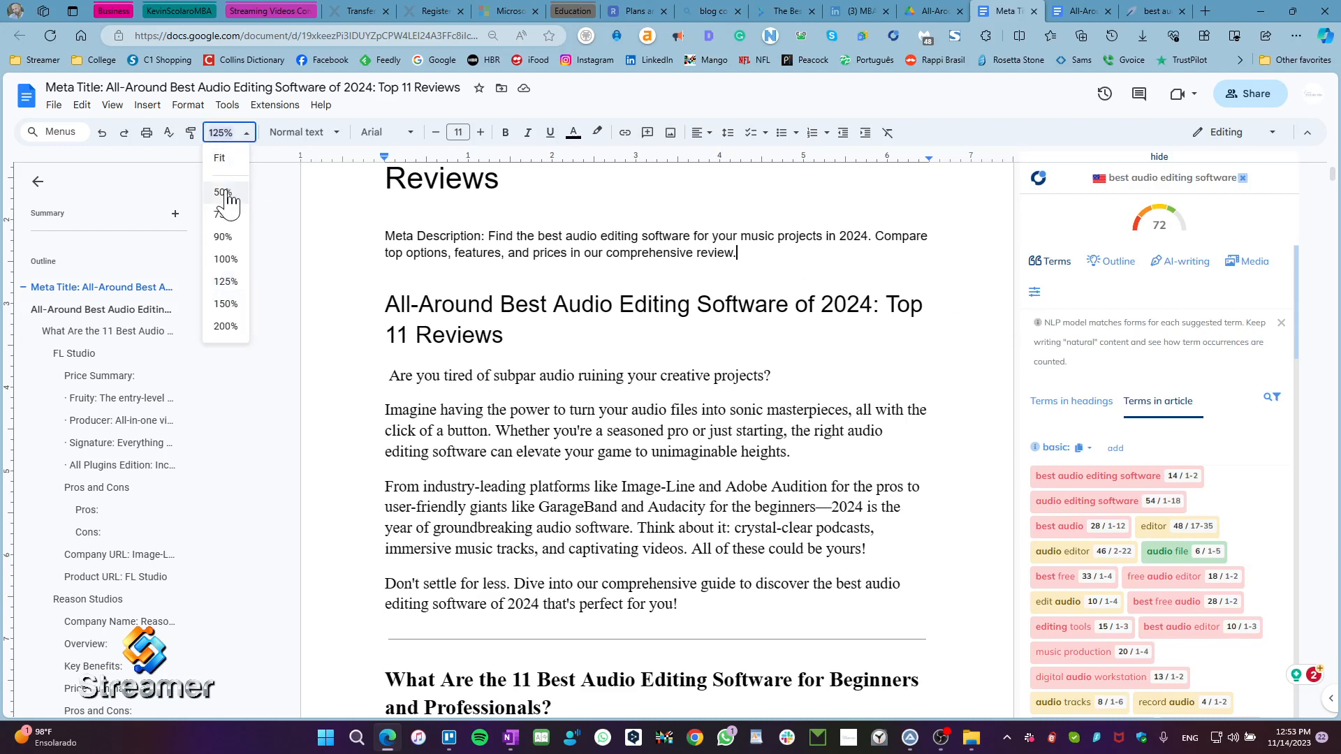
pyautogui.click(228, 162)
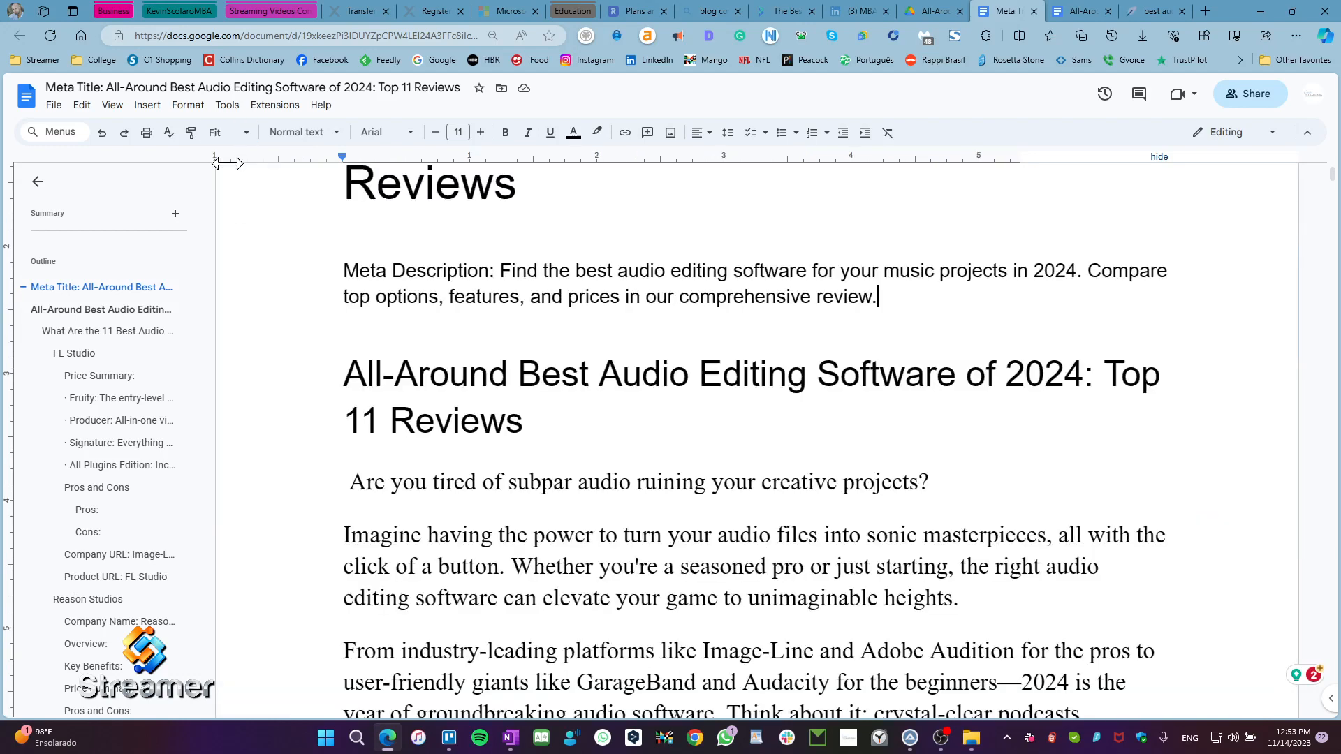
pyautogui.click(220, 132)
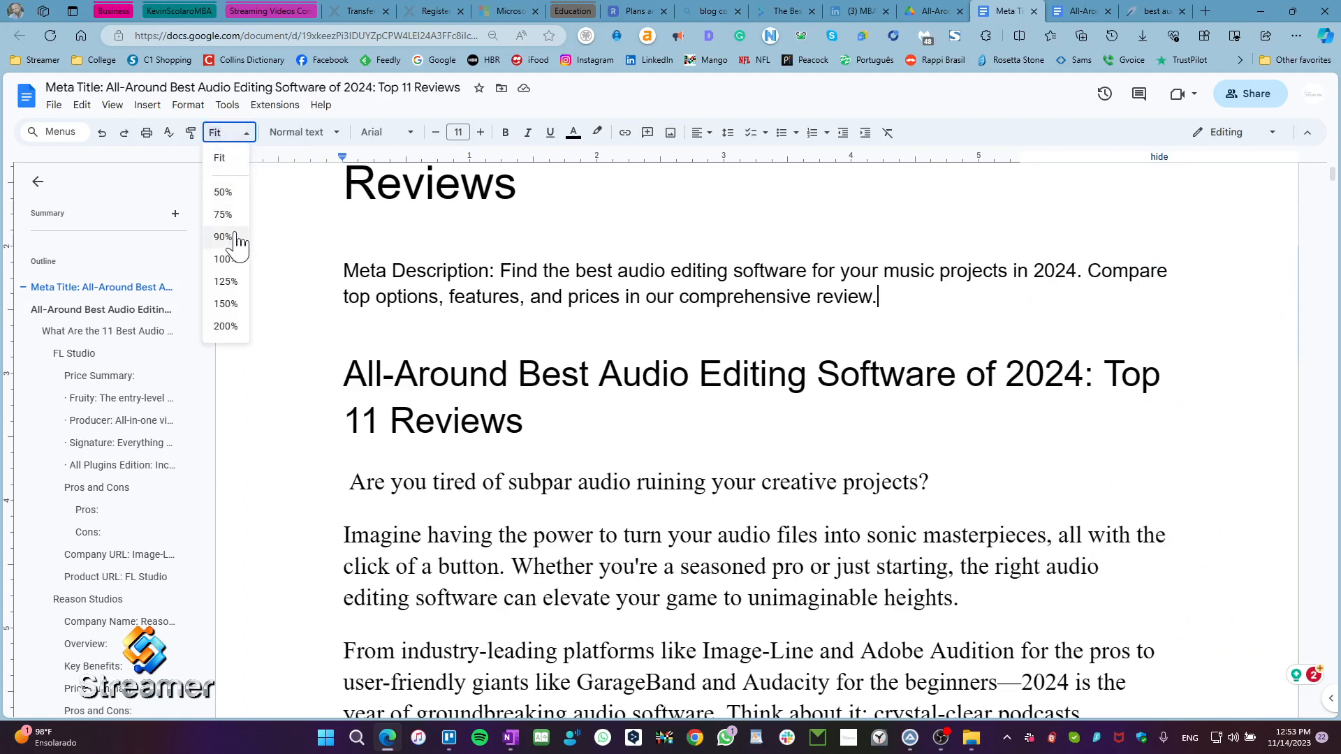
pyautogui.click(225, 261)
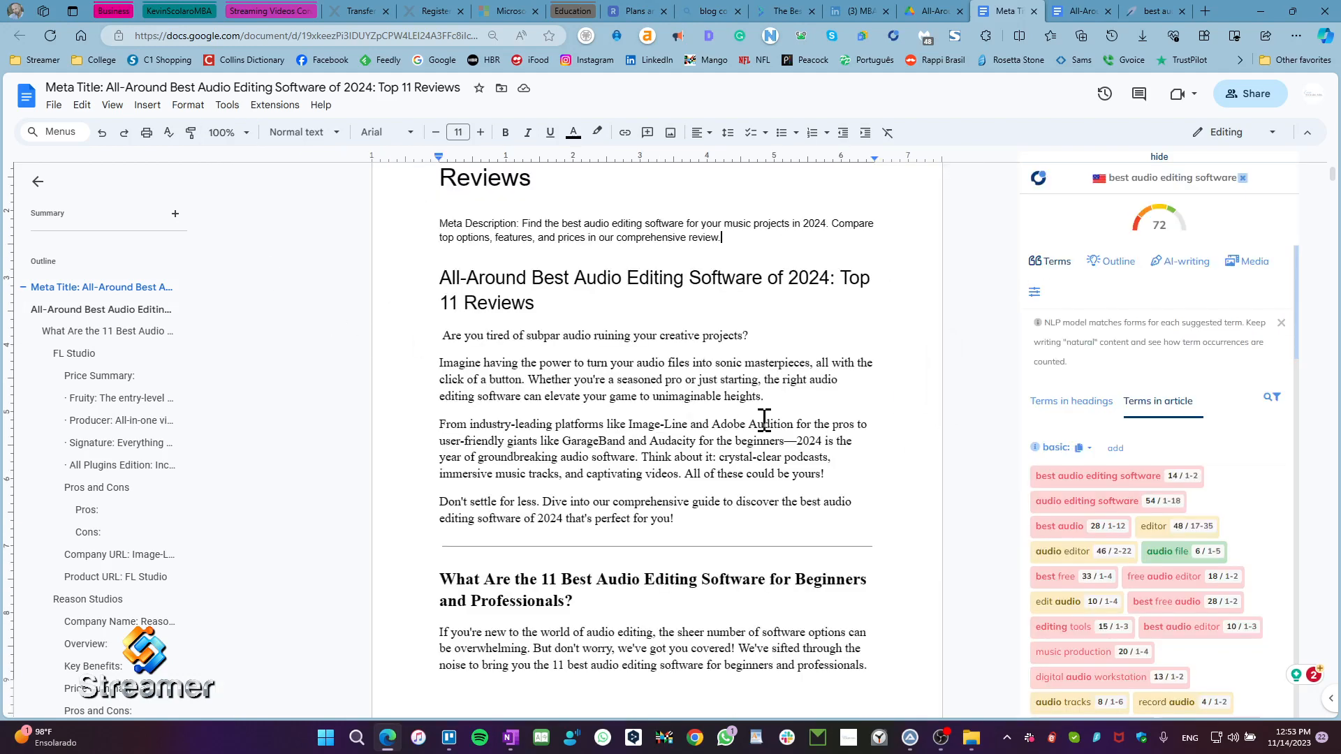
# Step: Start a comment on the article's H1 heading with "I changed the number of reviews to 11 versus 7 like I originally had written"
pyautogui.scroll(3, 609, 485)
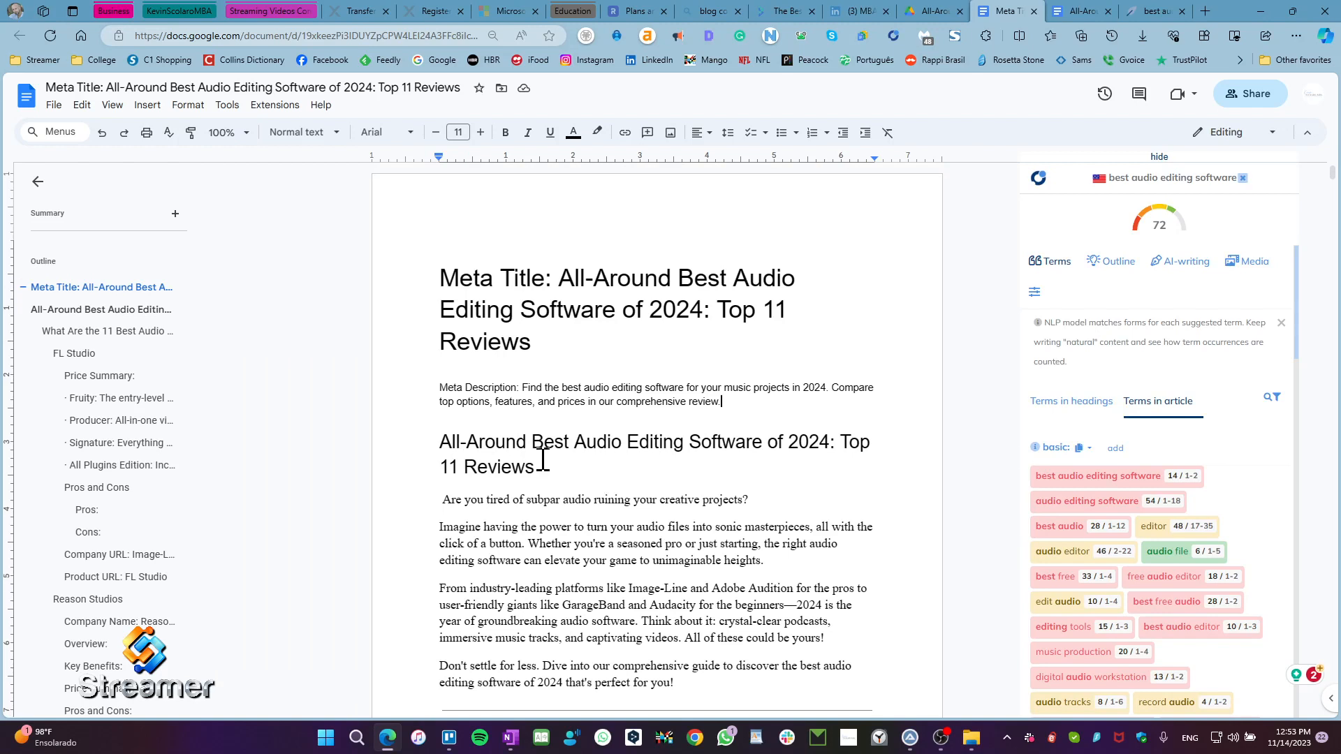
pyautogui.moveTo(444, 442); pyautogui.dragTo(552, 486)
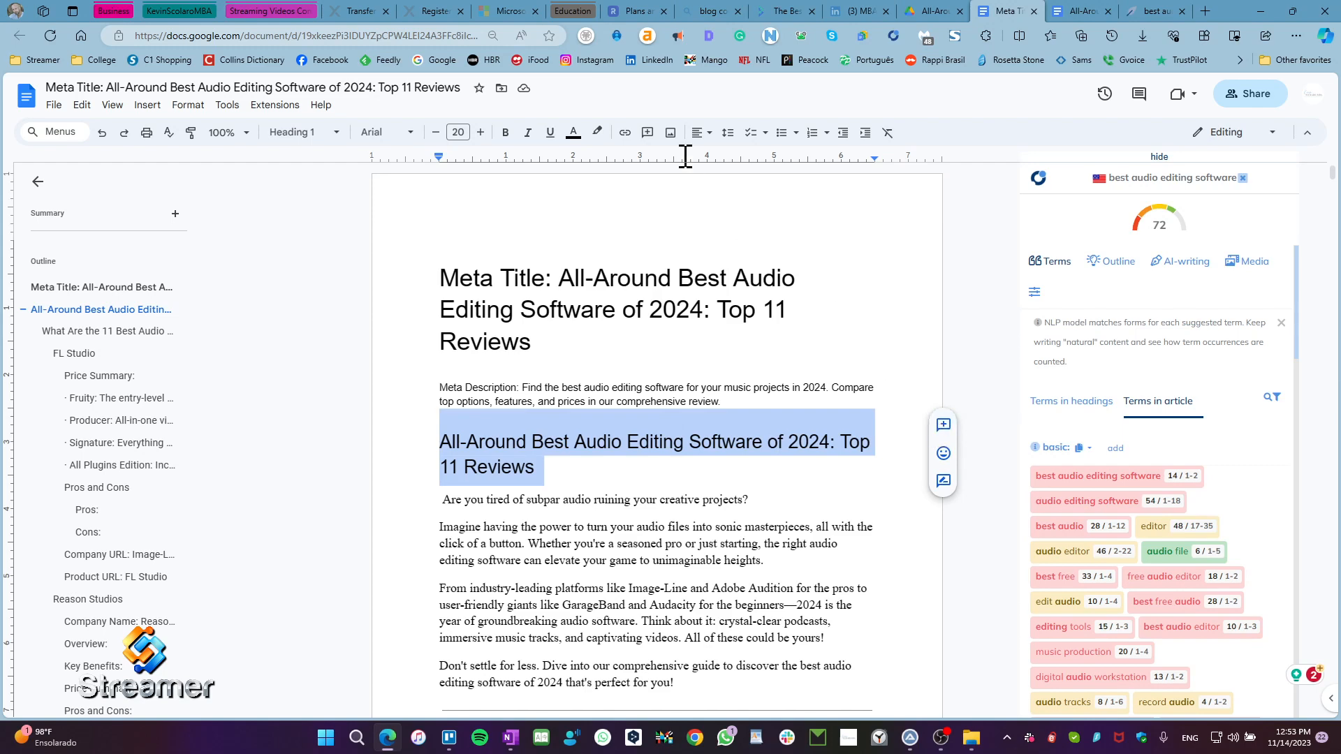
pyautogui.click(648, 134)
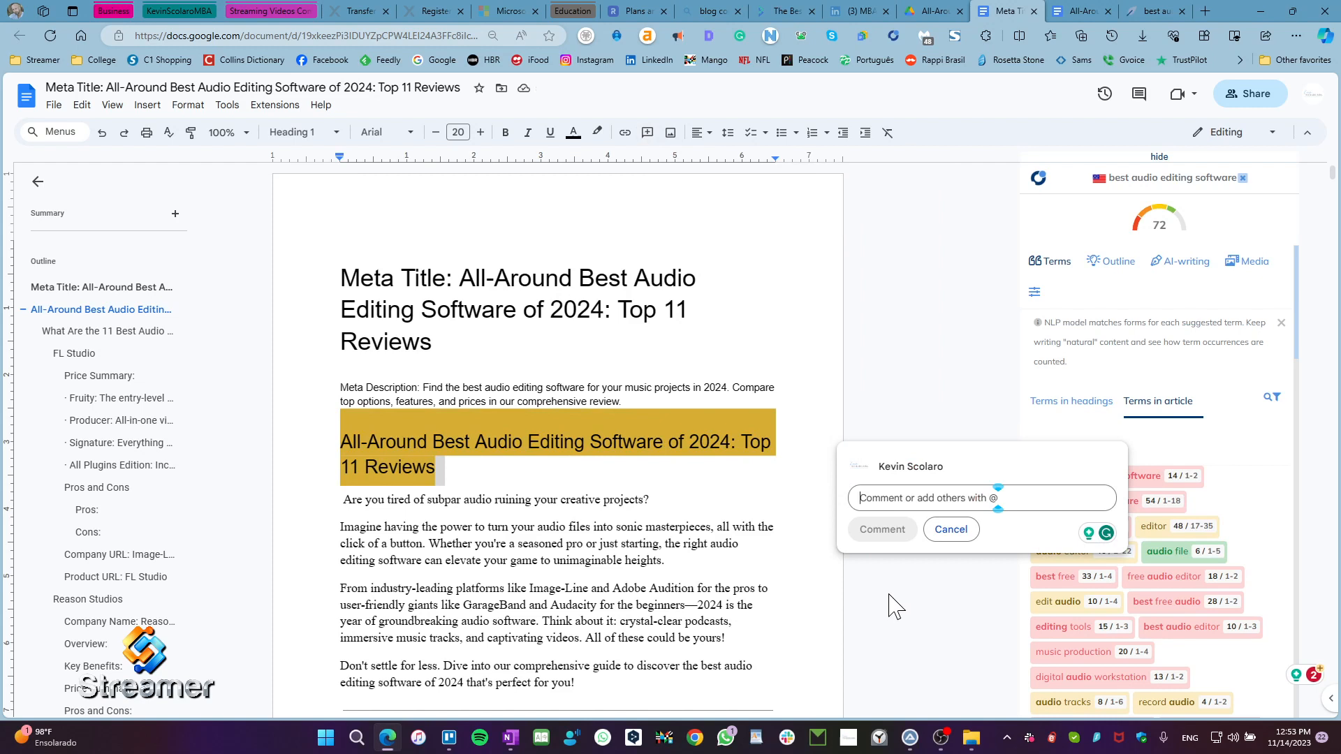
pyautogui.write('I')
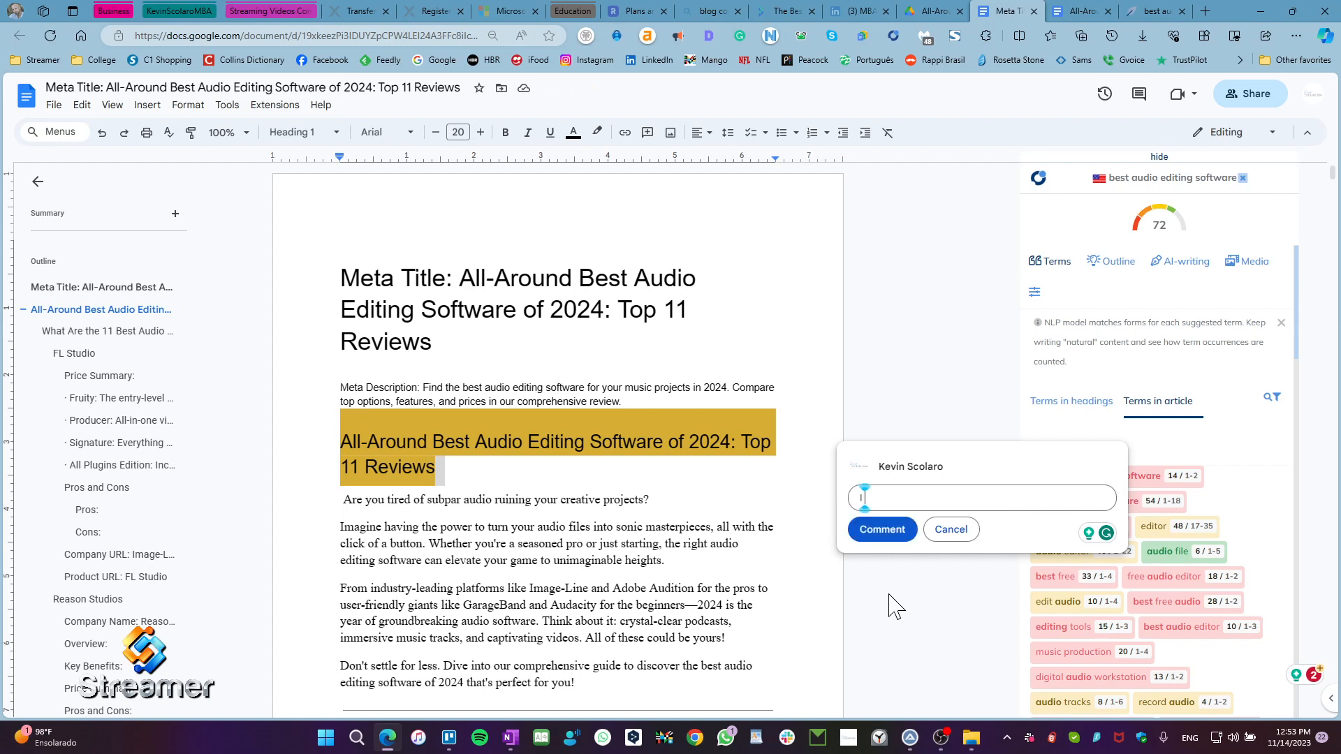
pyautogui.write(' changed the numb')
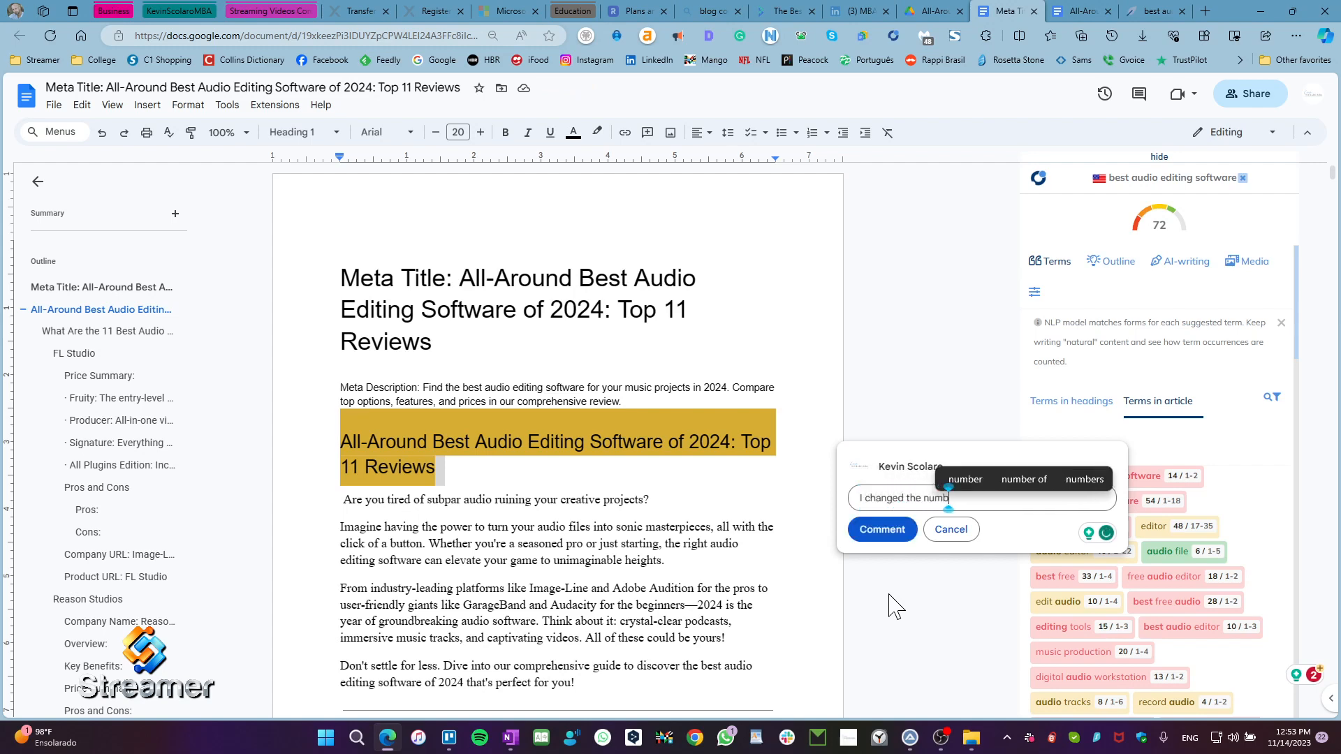
pyautogui.write('er of')
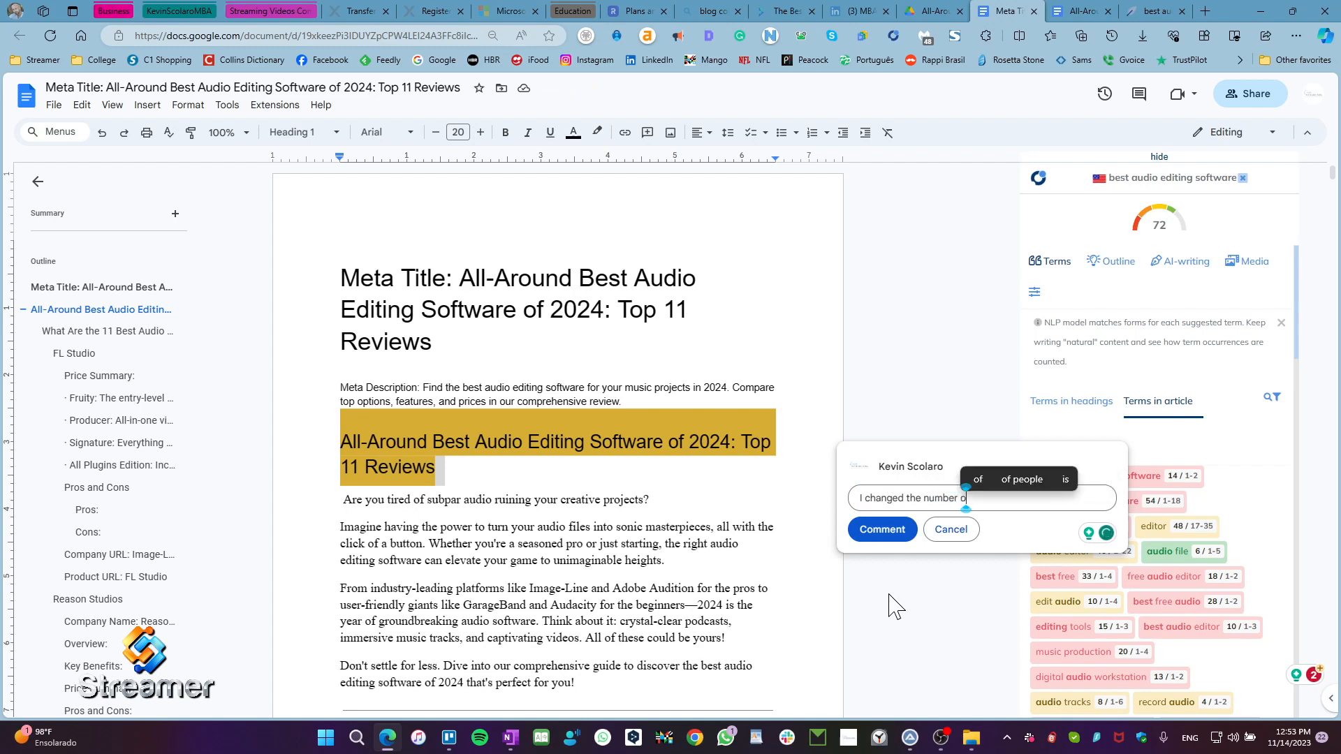
pyautogui.write('ev')
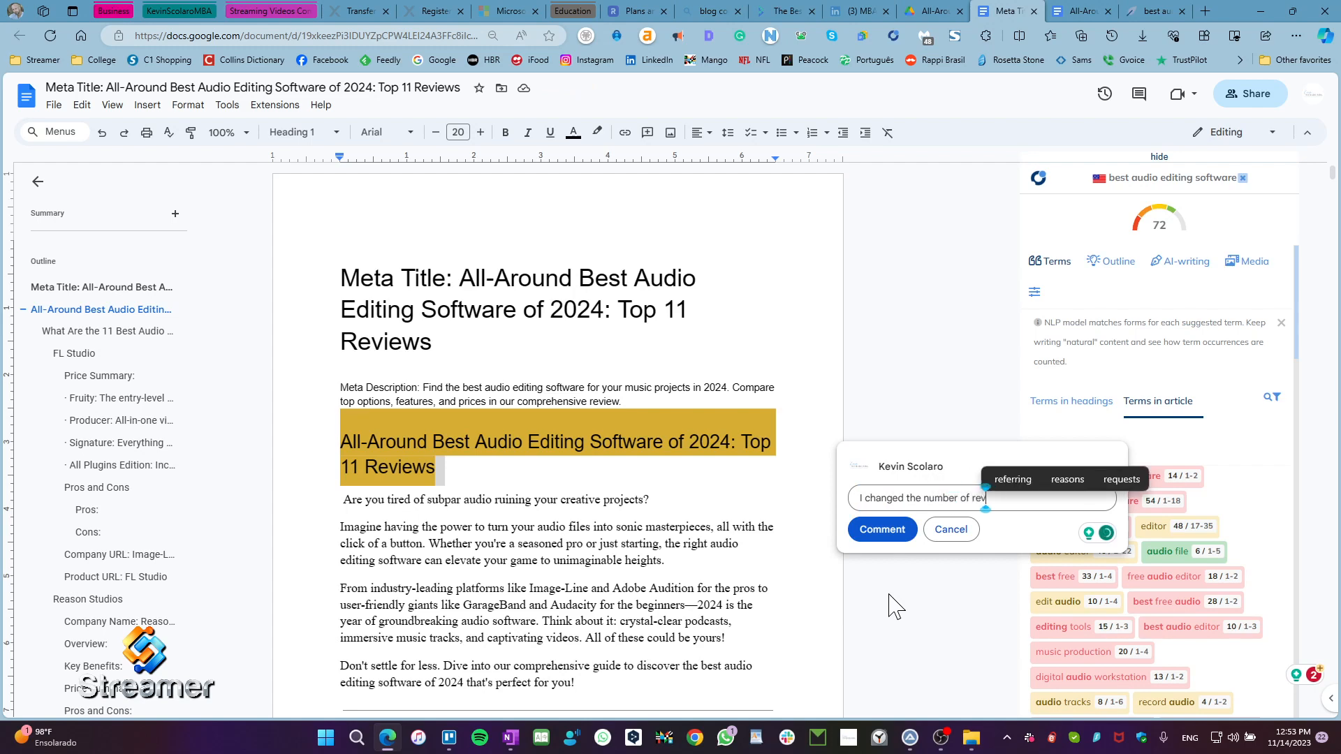
pyautogui.write('iews to 111')
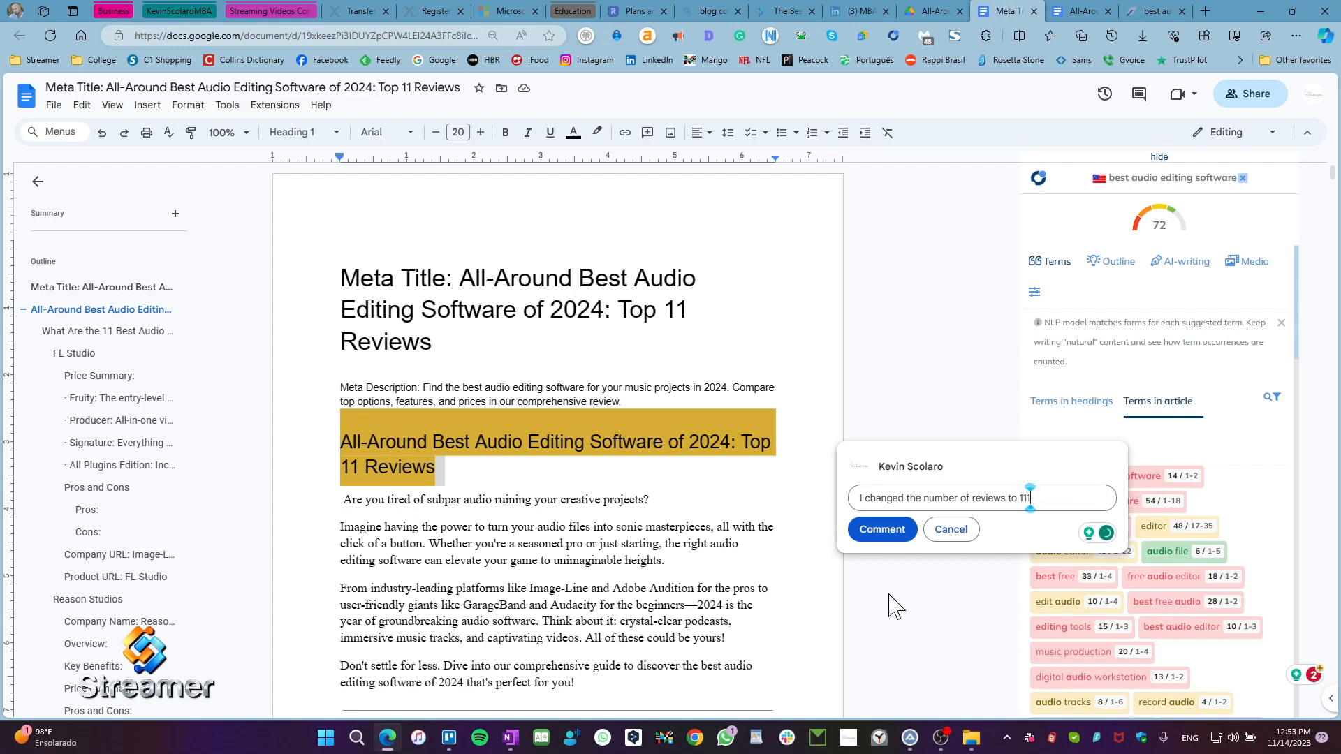
pyautogui.press('BackSpace')
pyautogui.write('vers')
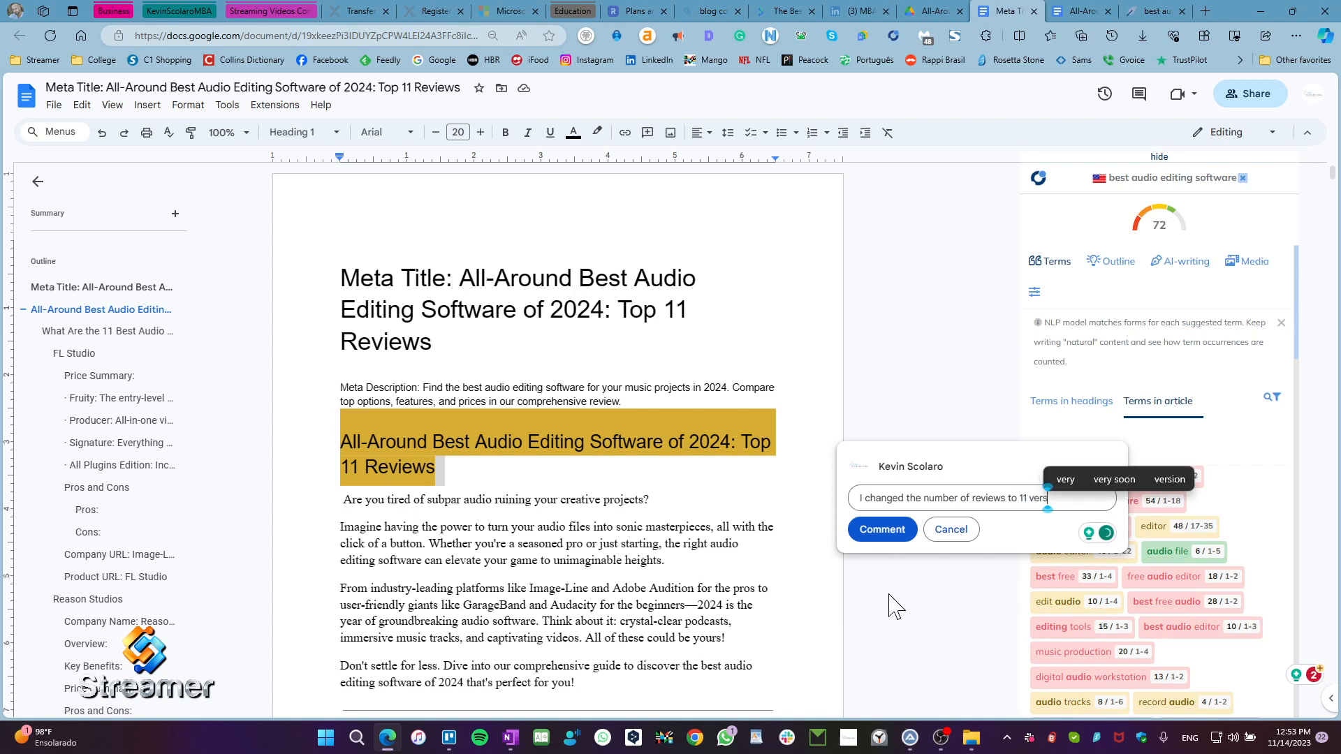
pyautogui.write('us 7 like I')
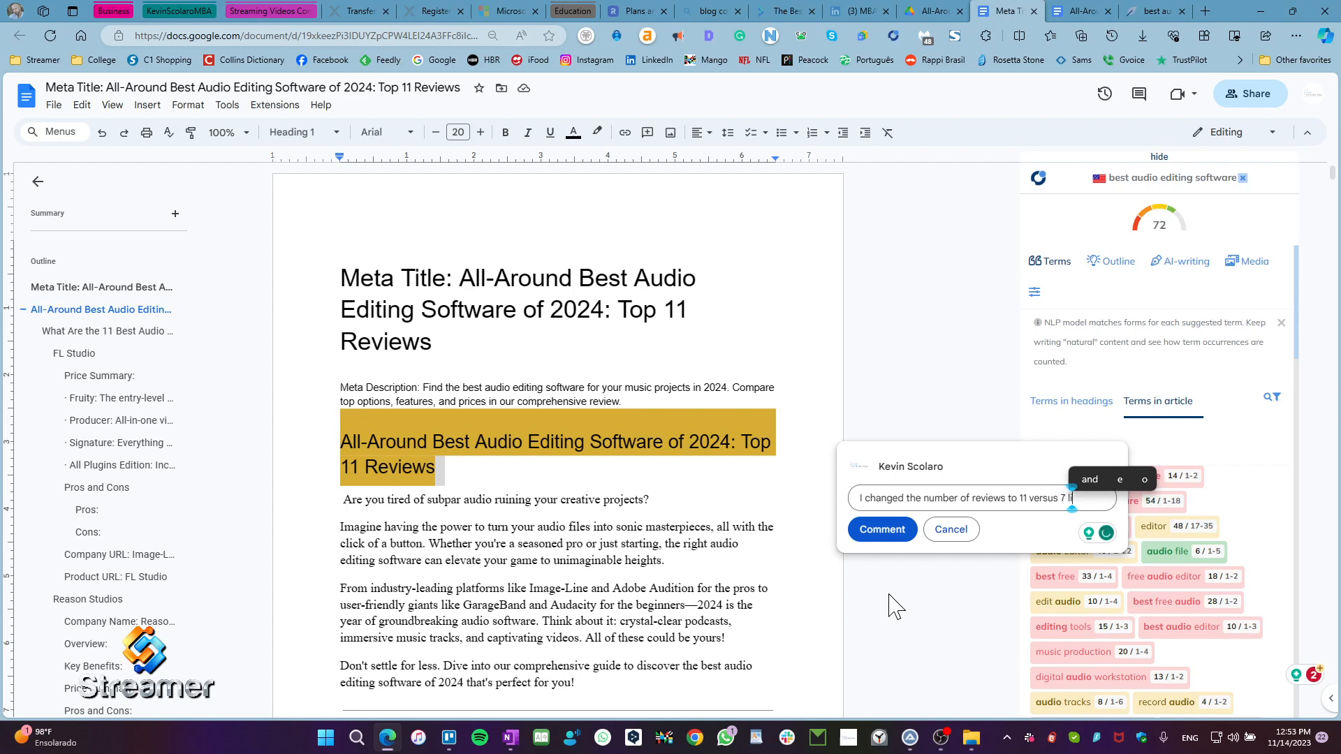
pyautogui.write(' or')
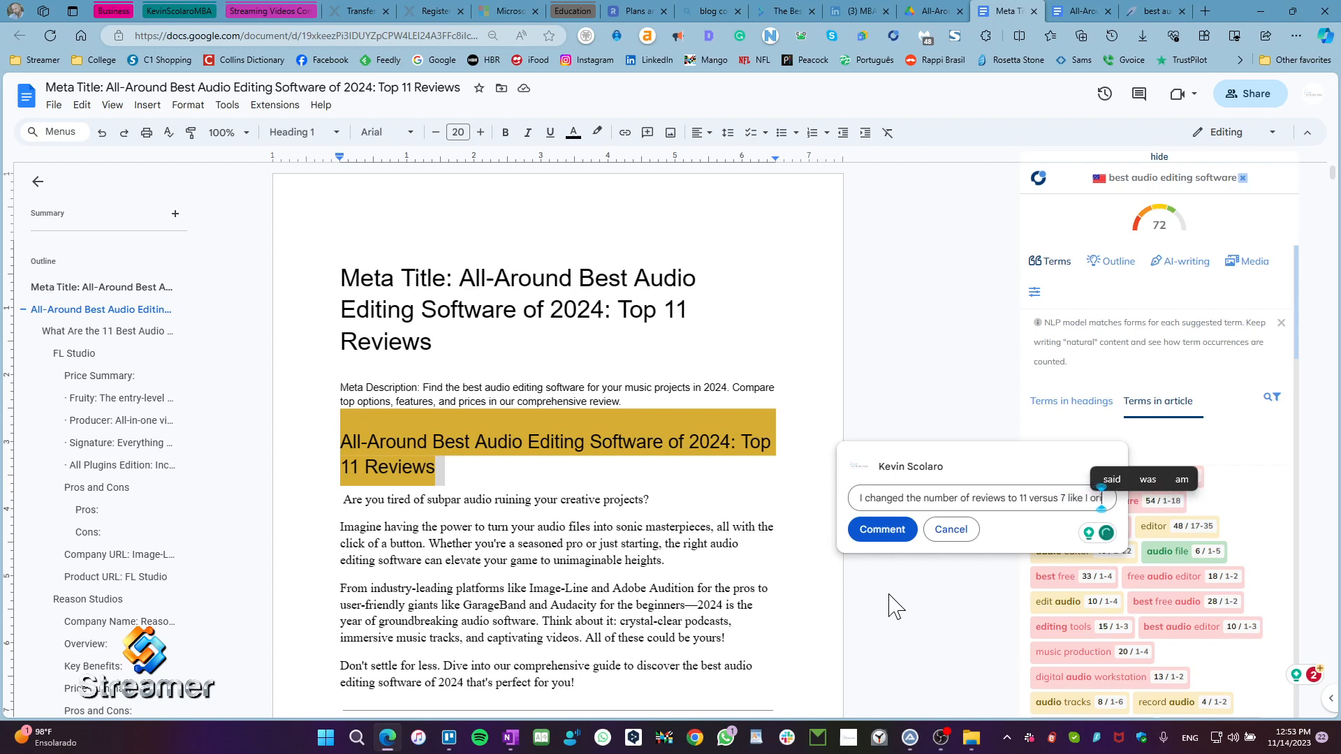
pyautogui.write('iginal')
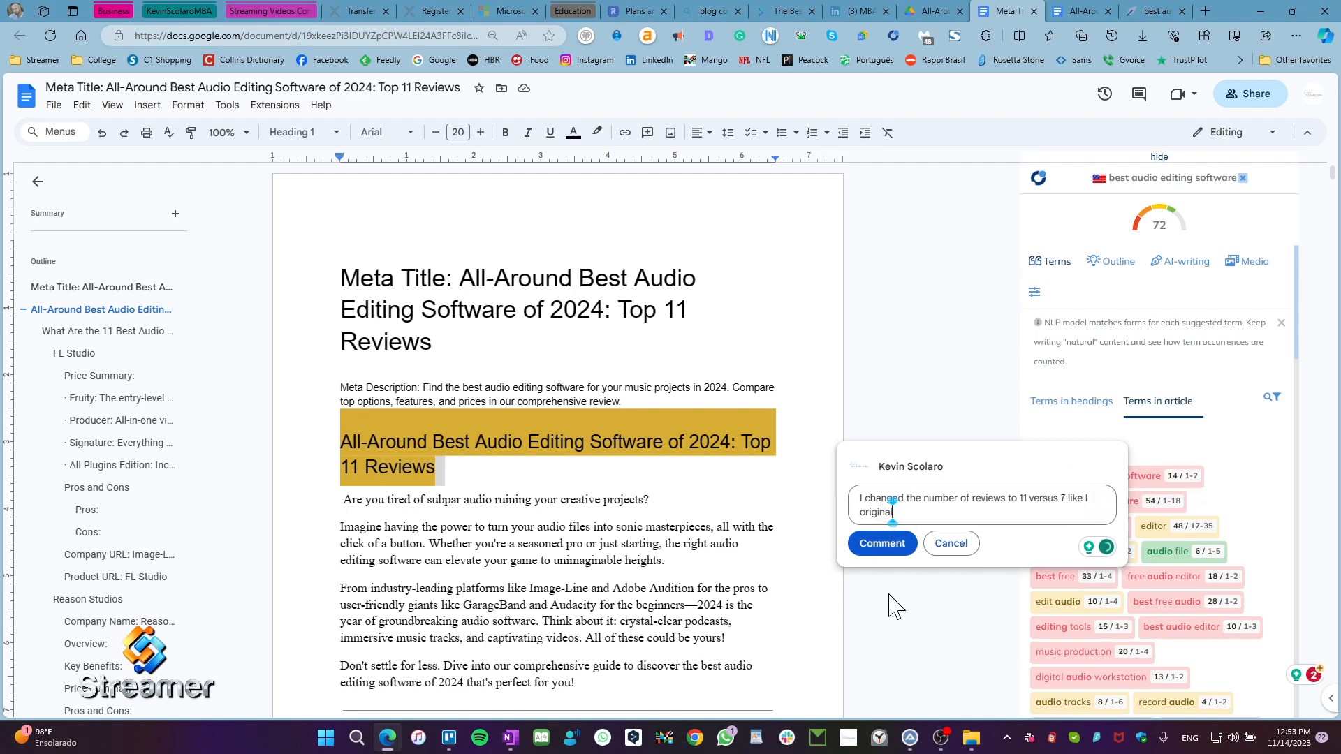
pyautogui.write('ly had ')
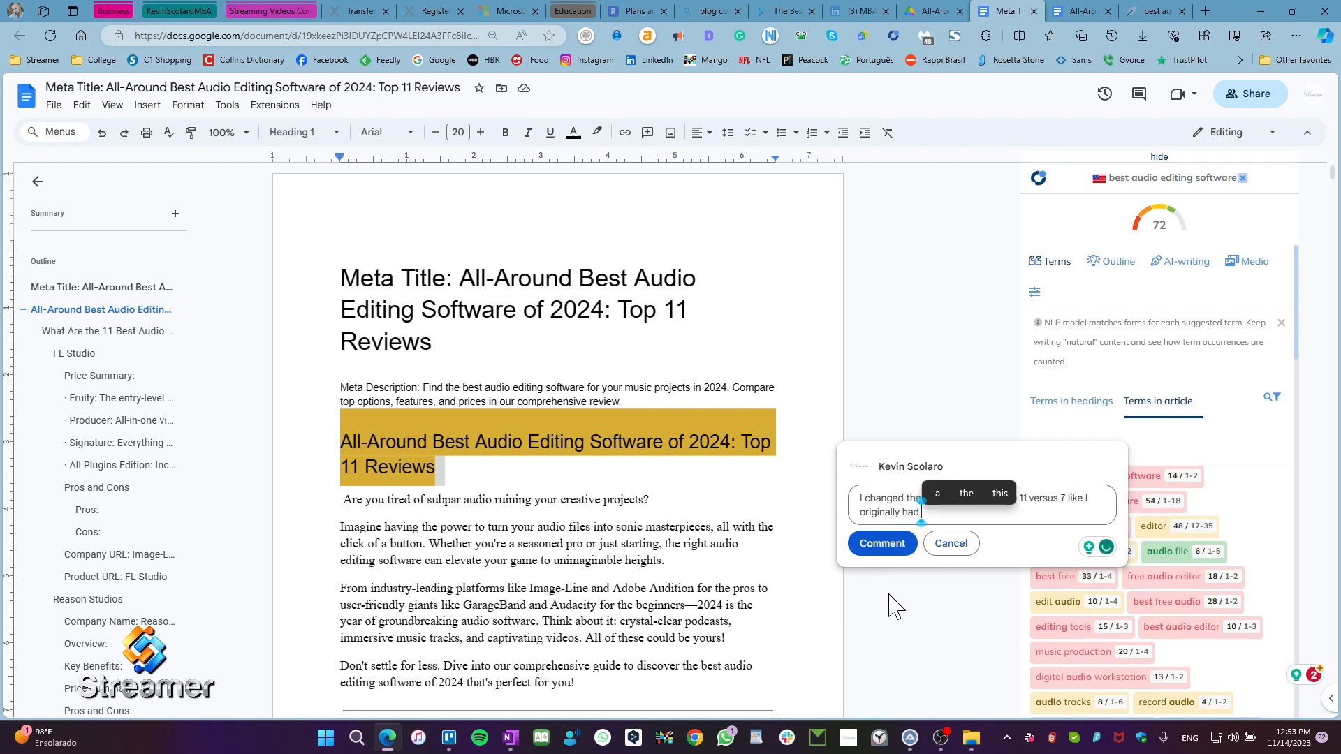
pyautogui.write('written')
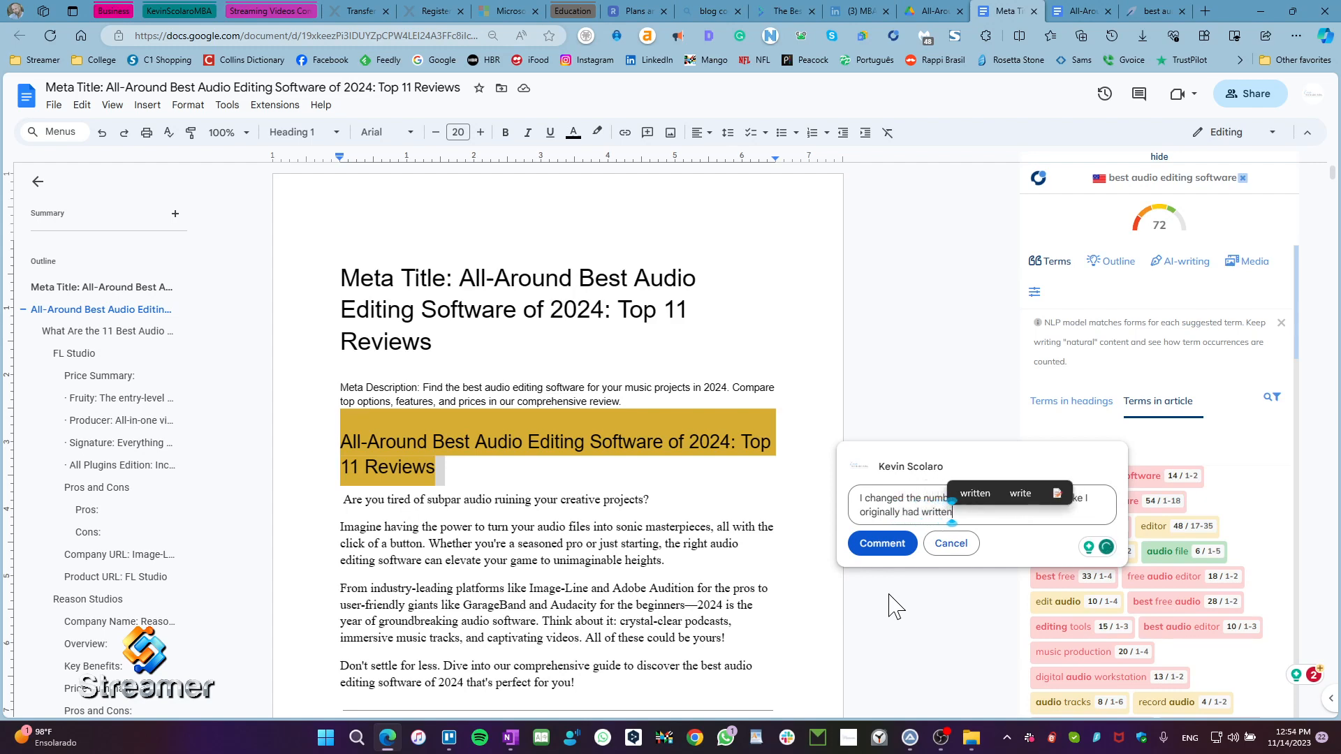
pyautogui.write(' be')
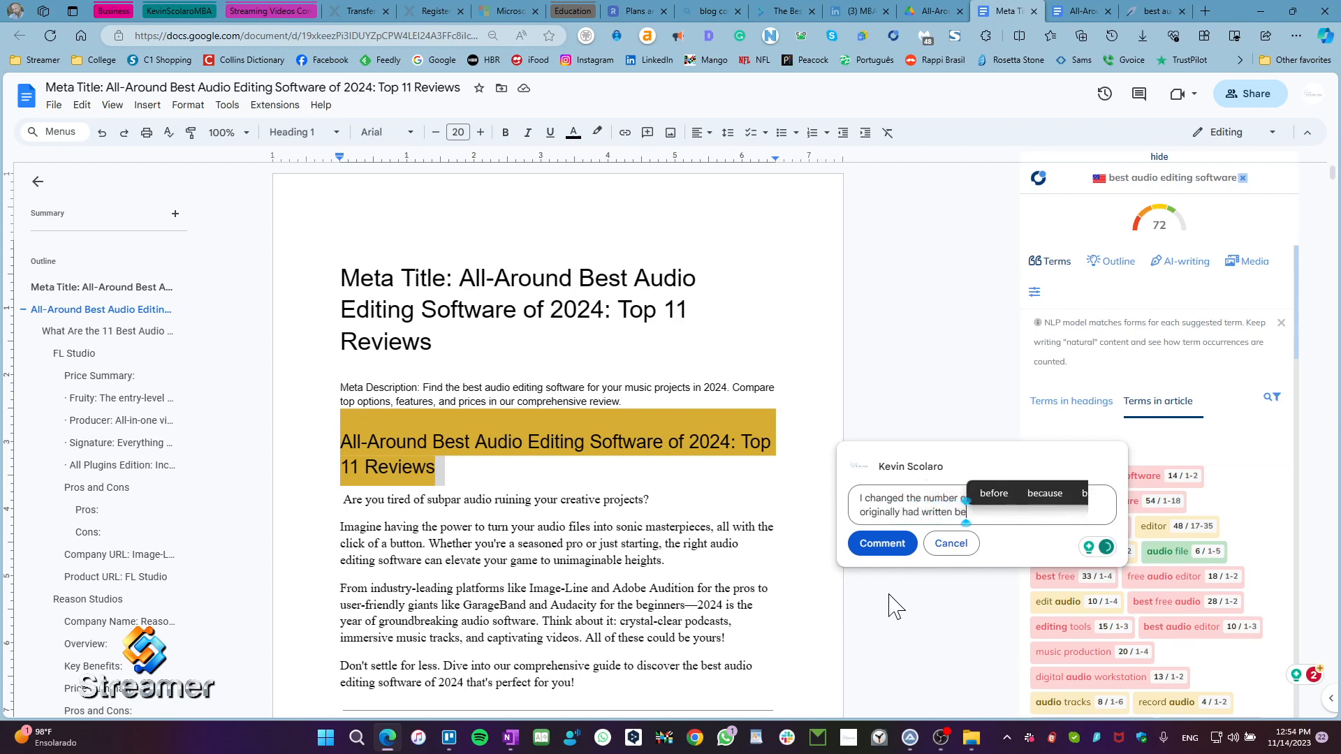
pyautogui.write('cua I')
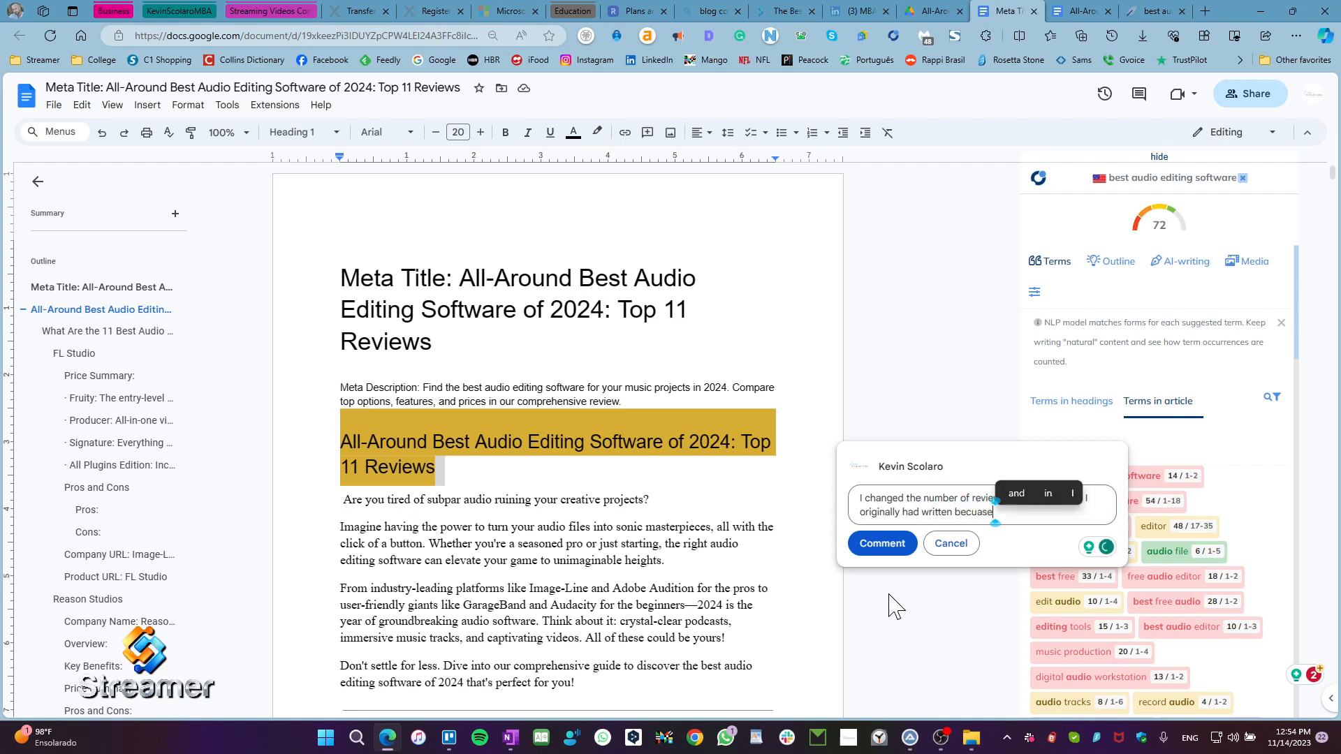
pyautogui.write(' real')
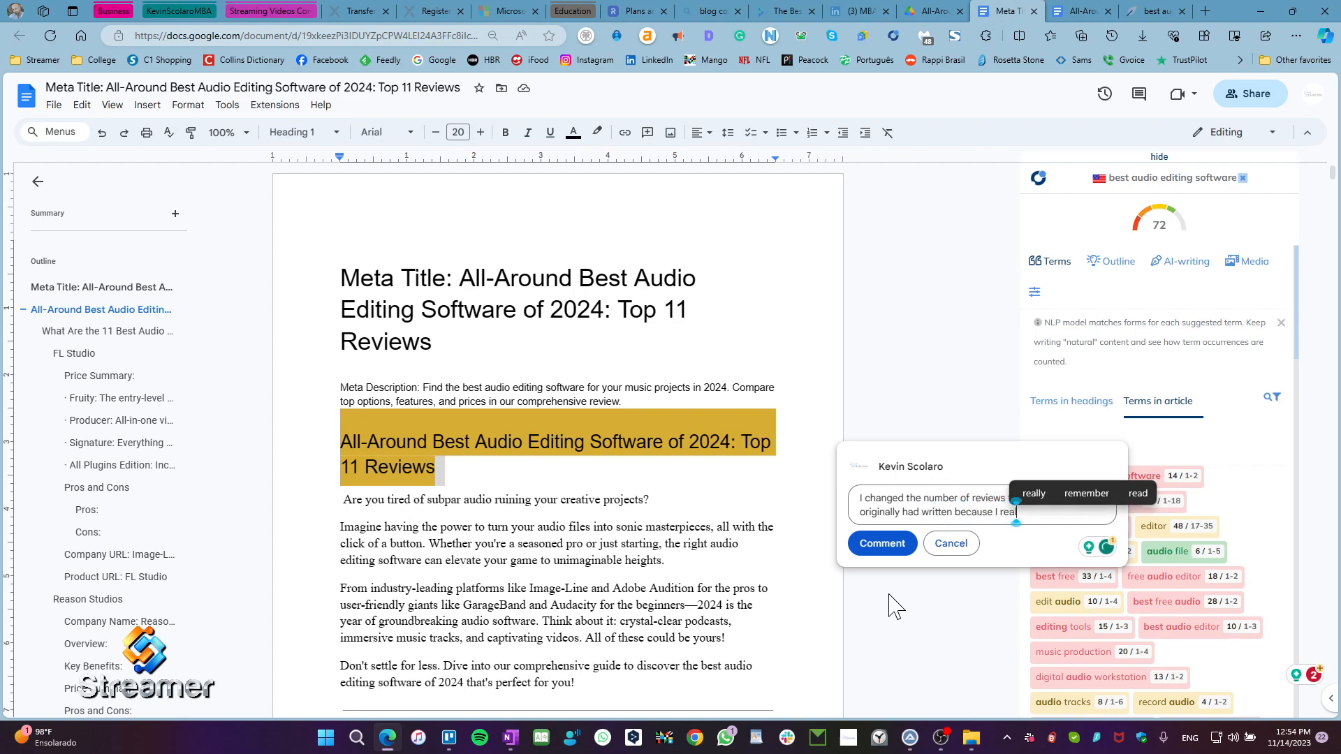
pyautogui.write('ized I')
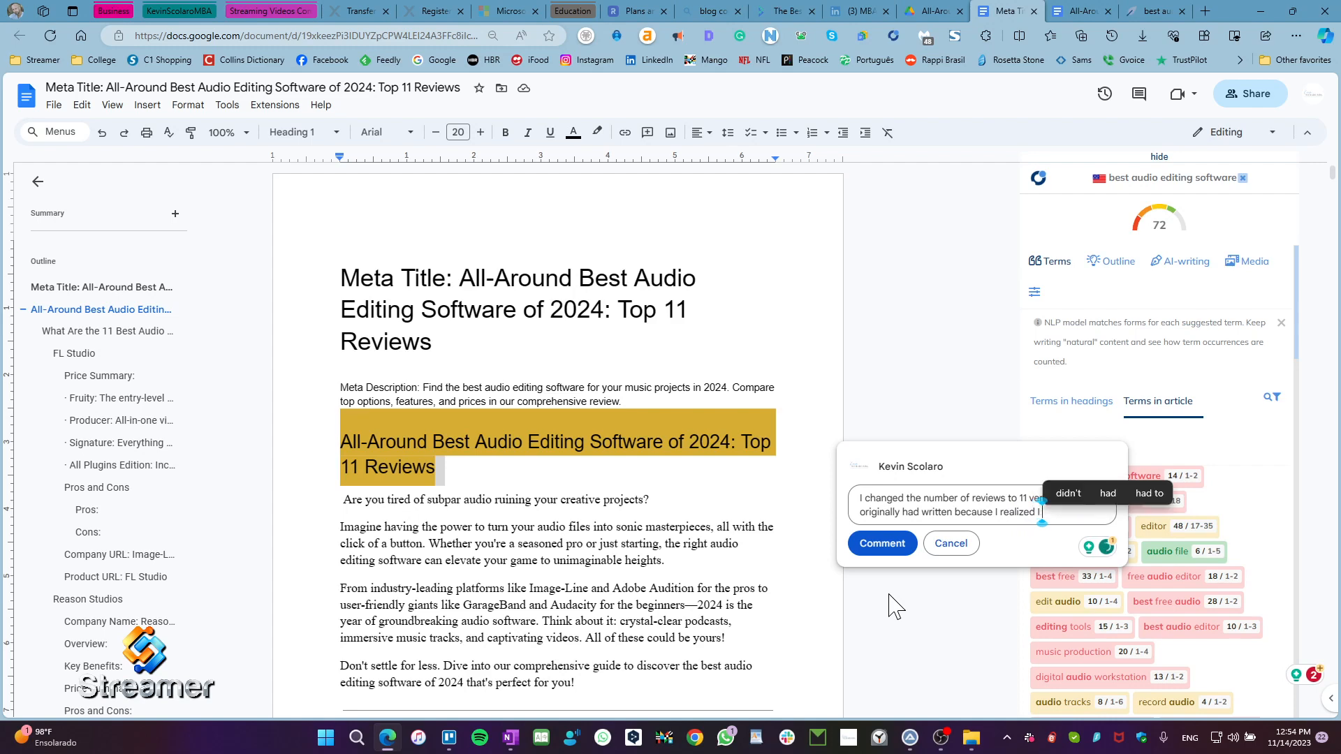
pyautogui.write(' gv')
# Step: Complete the heading comment with "because I realized I gave you 11 product instead of 7" and post it
pyautogui.press('BackSpace')
pyautogui.write('ave you')
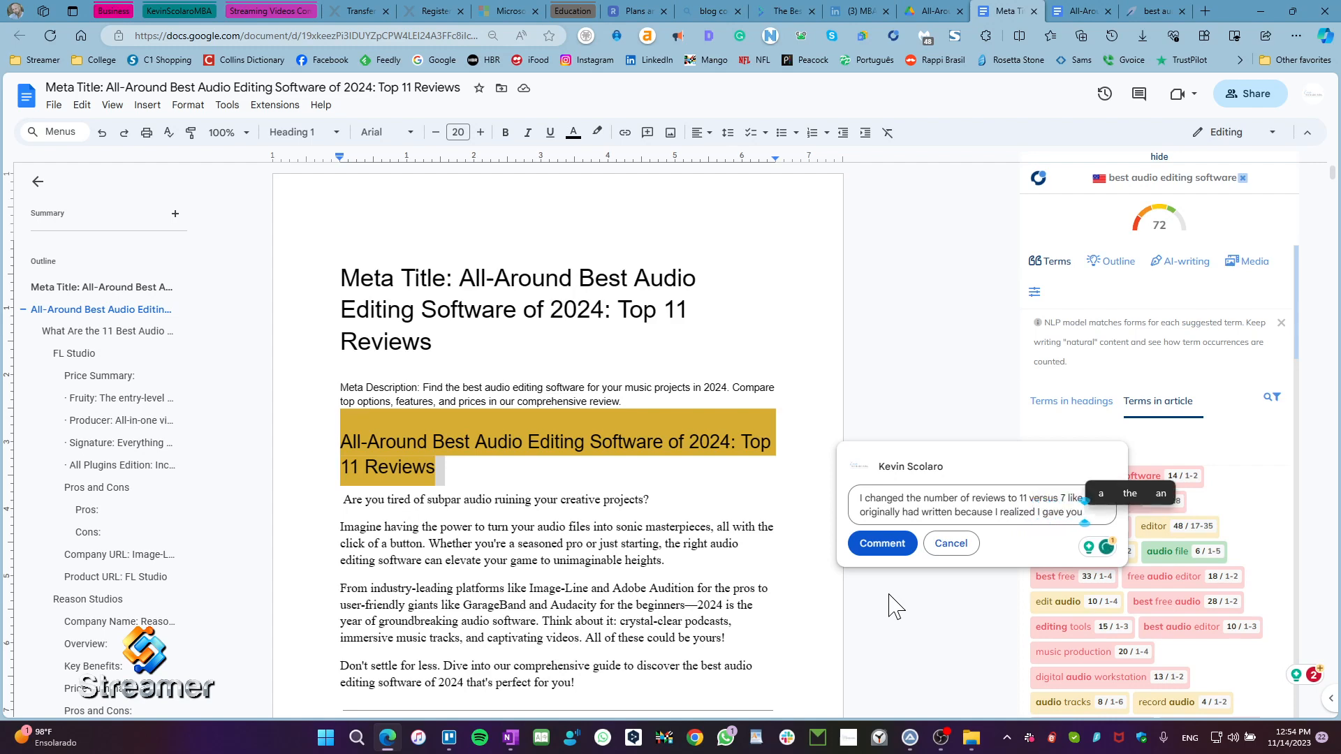
pyautogui.write(' 11 pr')
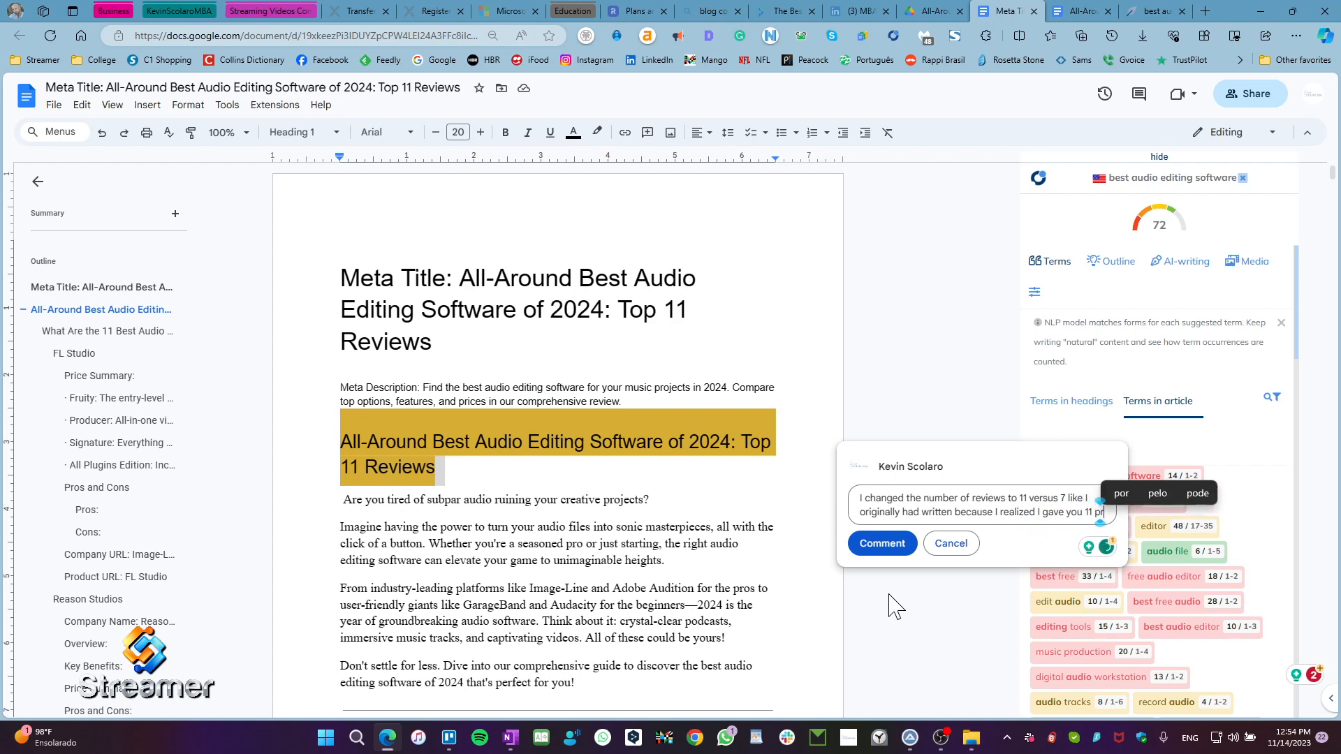
pyautogui.write('oduct in')
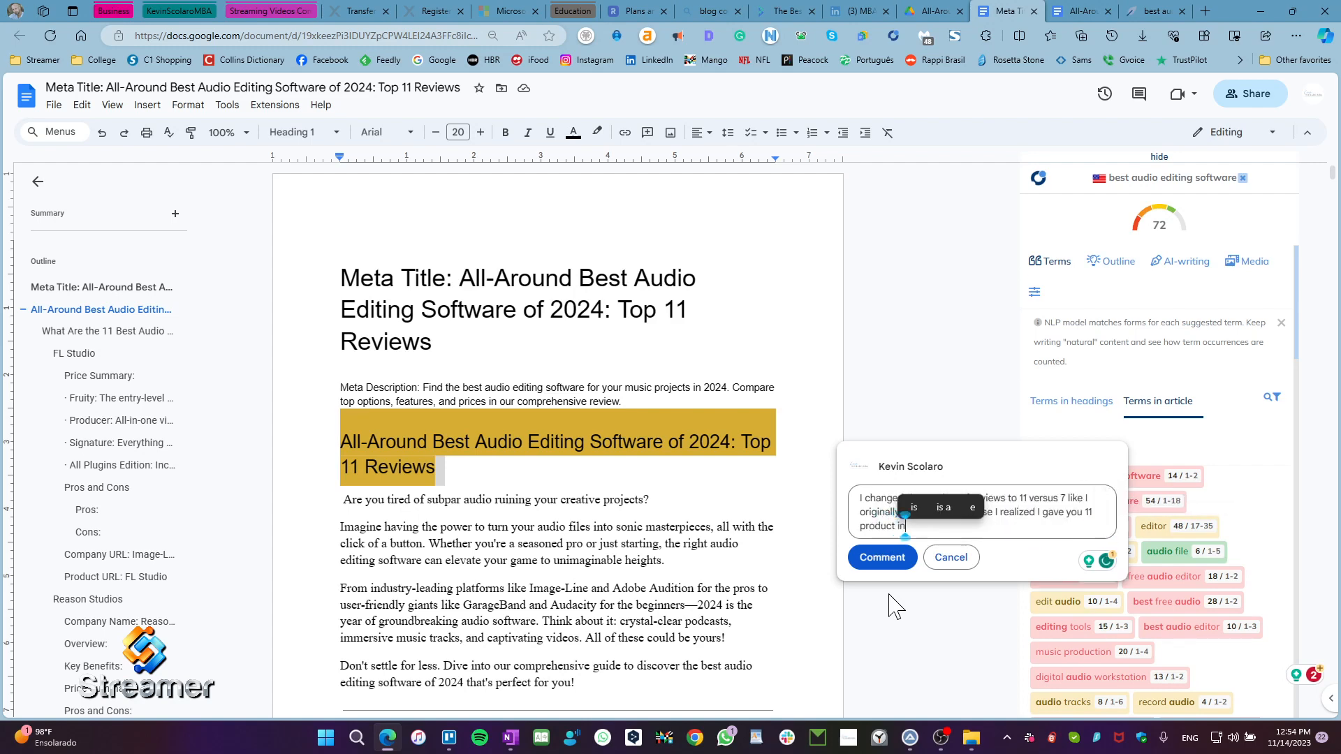
pyautogui.write('steas')
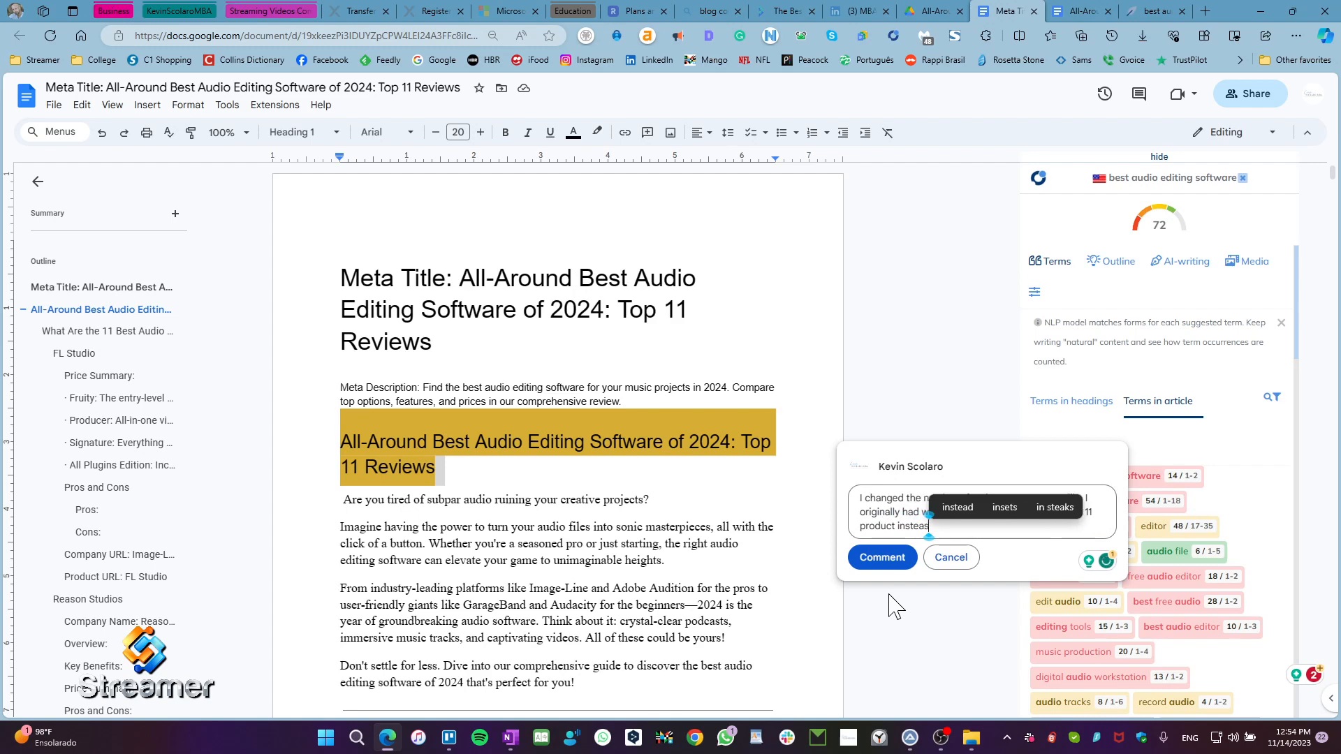
pyautogui.press('BackSpace')
pyautogui.write('d of 7')
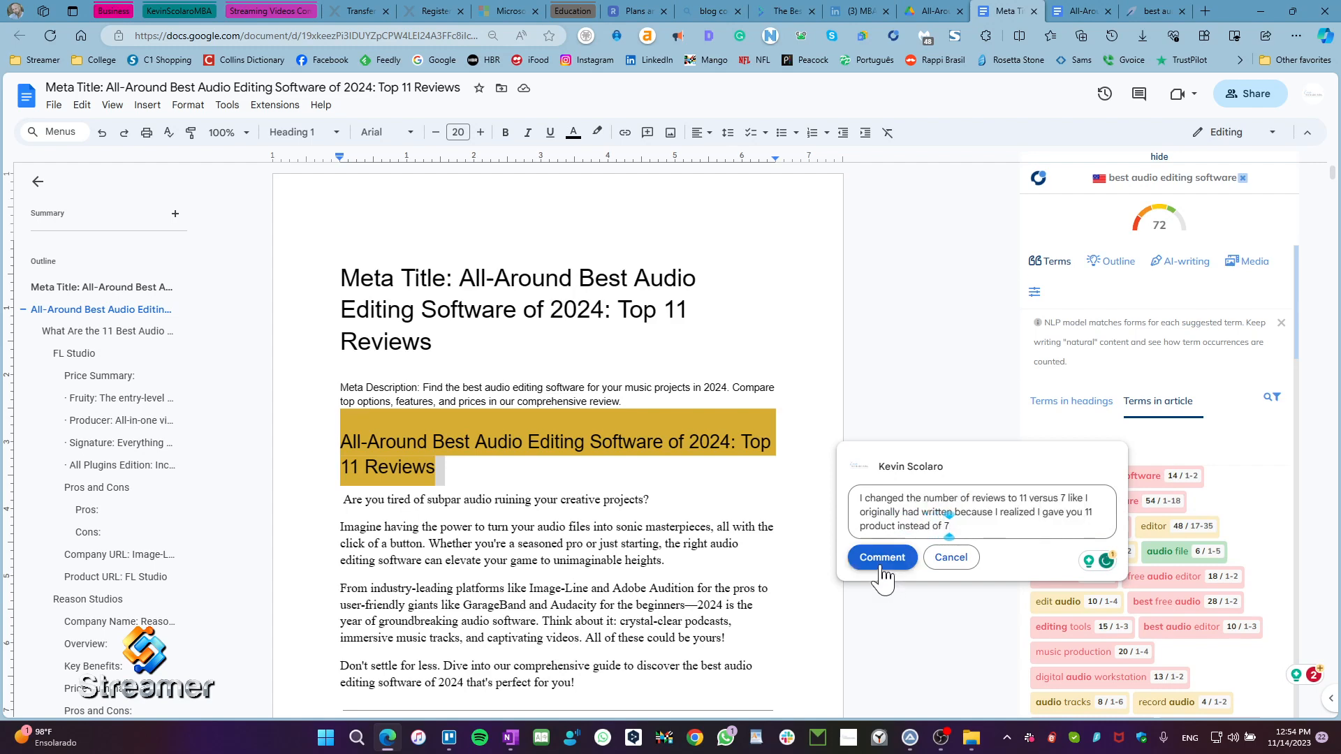
pyautogui.click(881, 557)
pyautogui.click(880, 591)
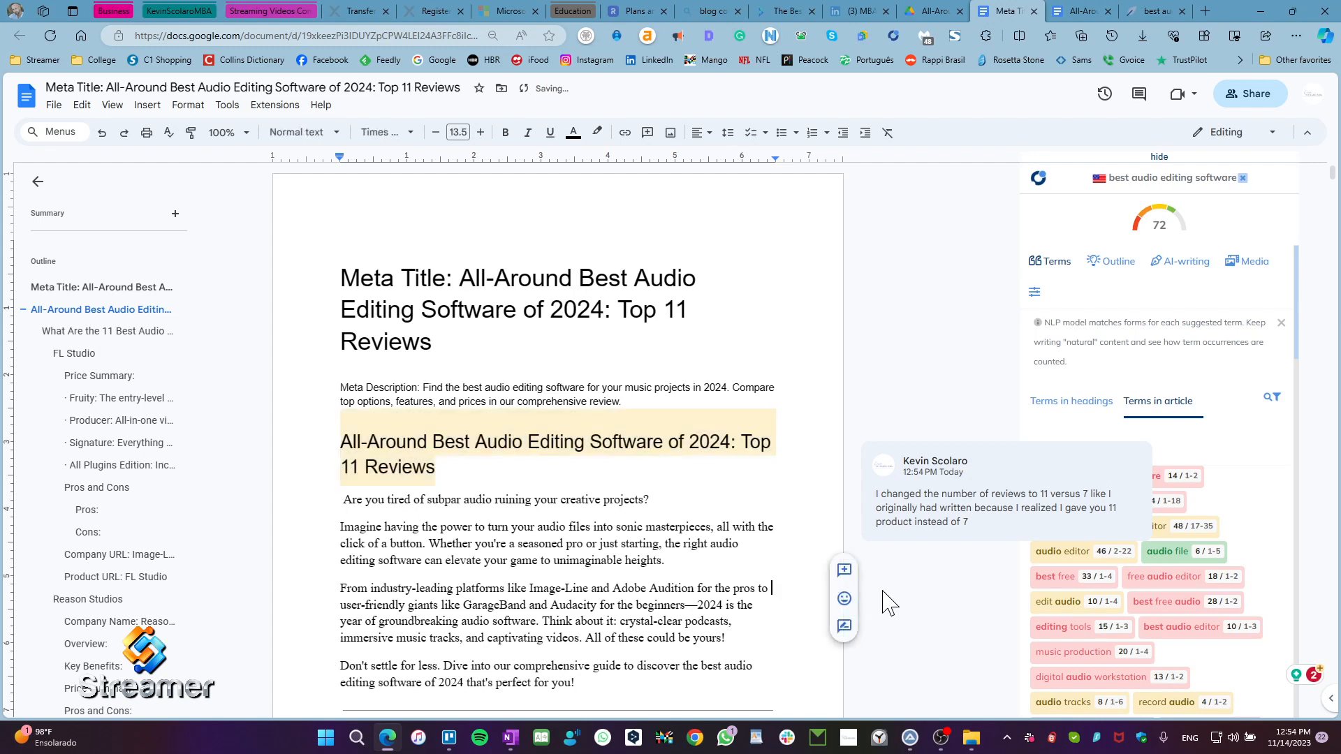